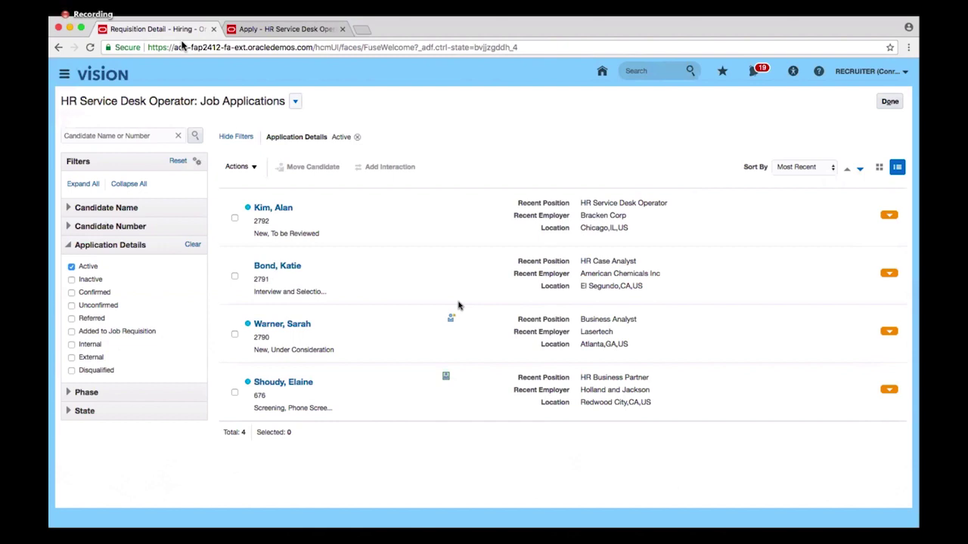
- Show the prospects of the HR Service Desk Operator requisition together with their search filters
left_click(295, 102)
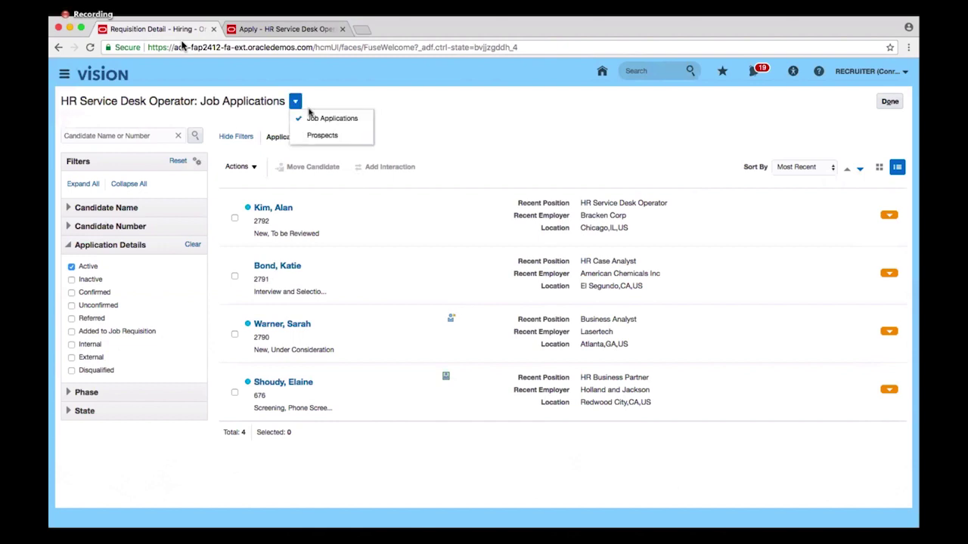
left_click(331, 137)
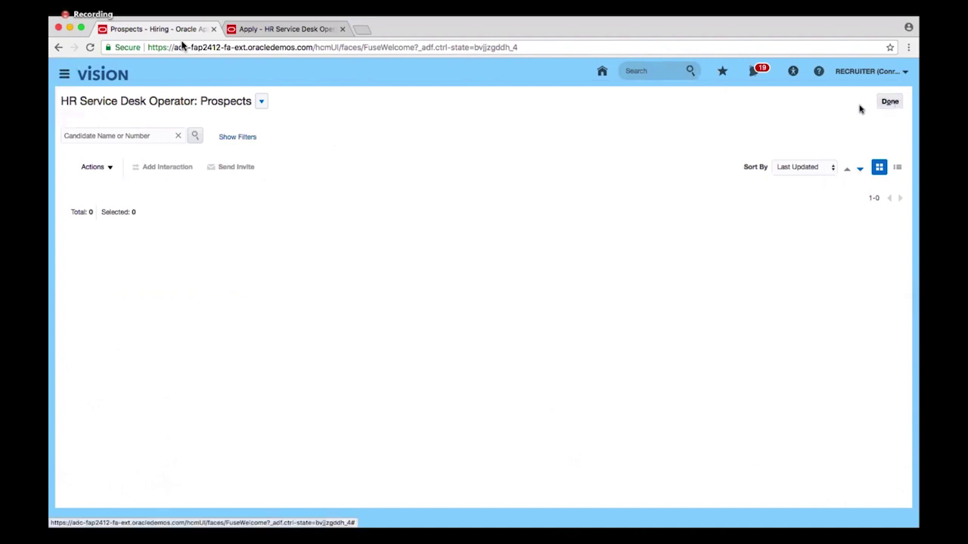
left_click(246, 137)
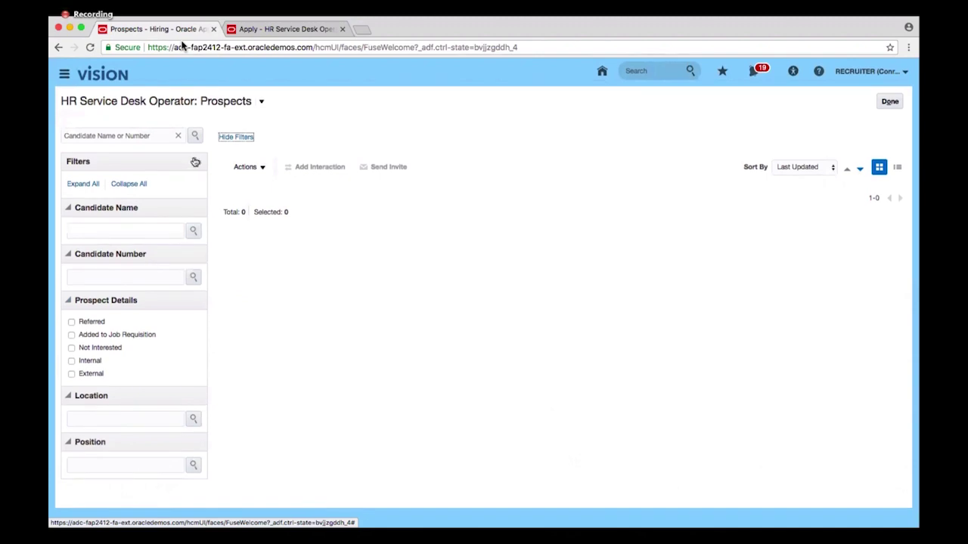
- Return to the HR Service Desk Operator job applications and show their filters beside the candidate cards
left_click(261, 101)
left_click(288, 121)
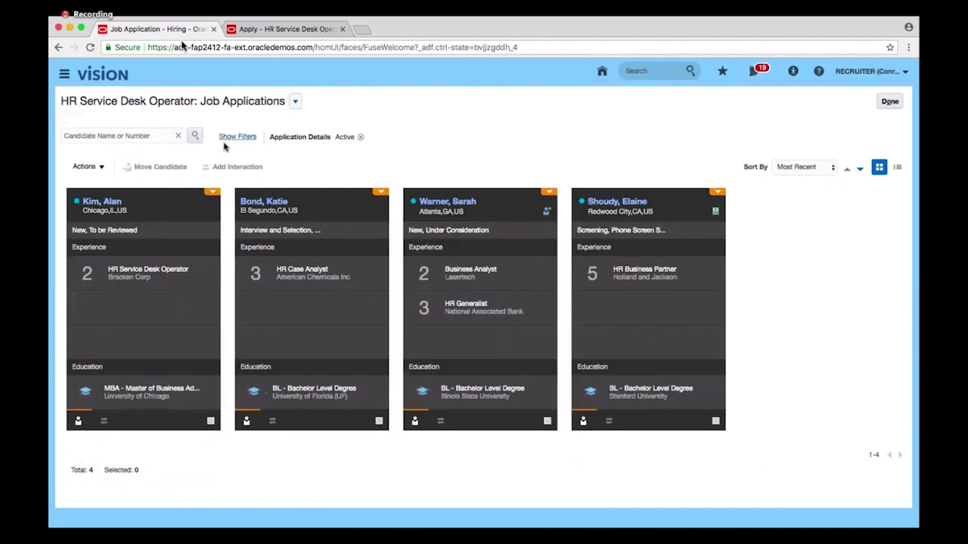
left_click(239, 136)
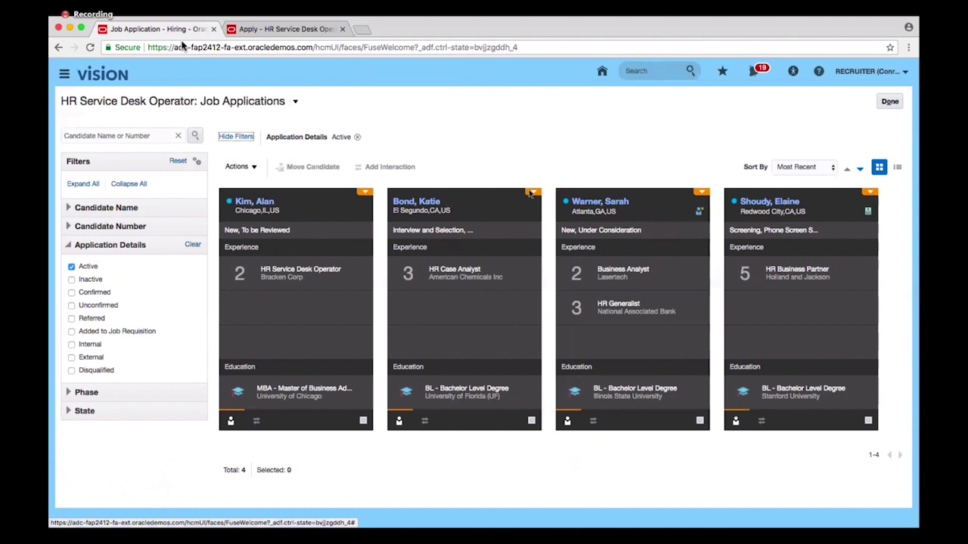
- Go back to the job requisitions, review the HR Service Desk Operator requisition's details and close them
left_click(891, 102)
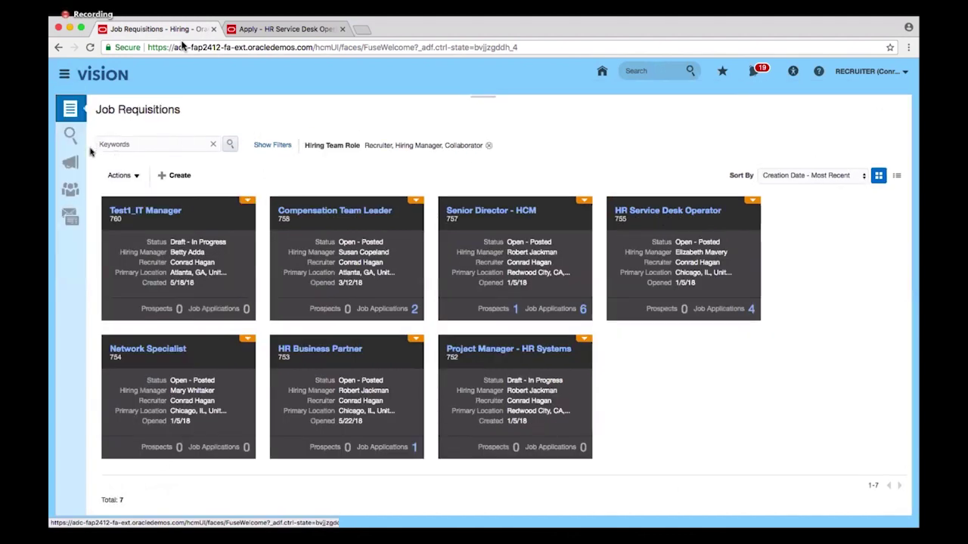
left_click(655, 215)
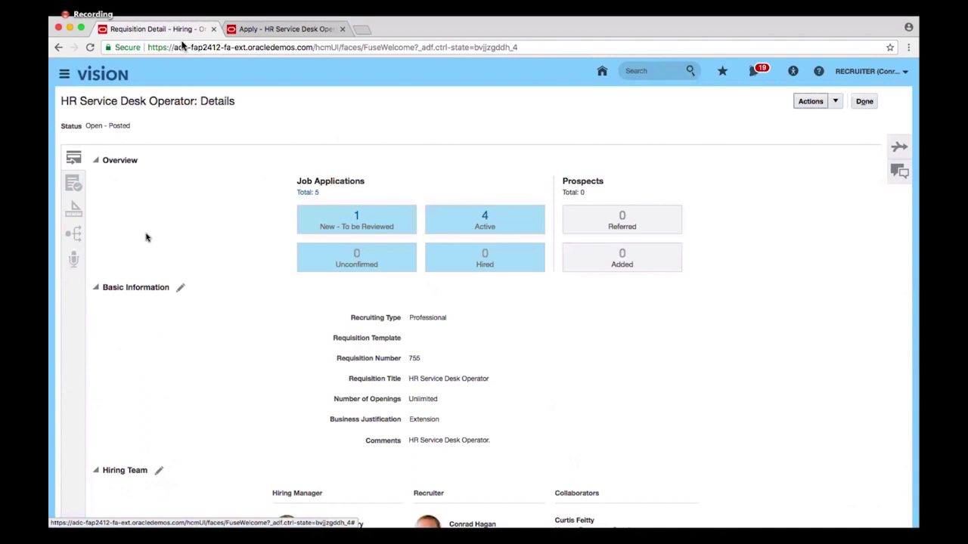
scroll(411, 283, "down", 5)
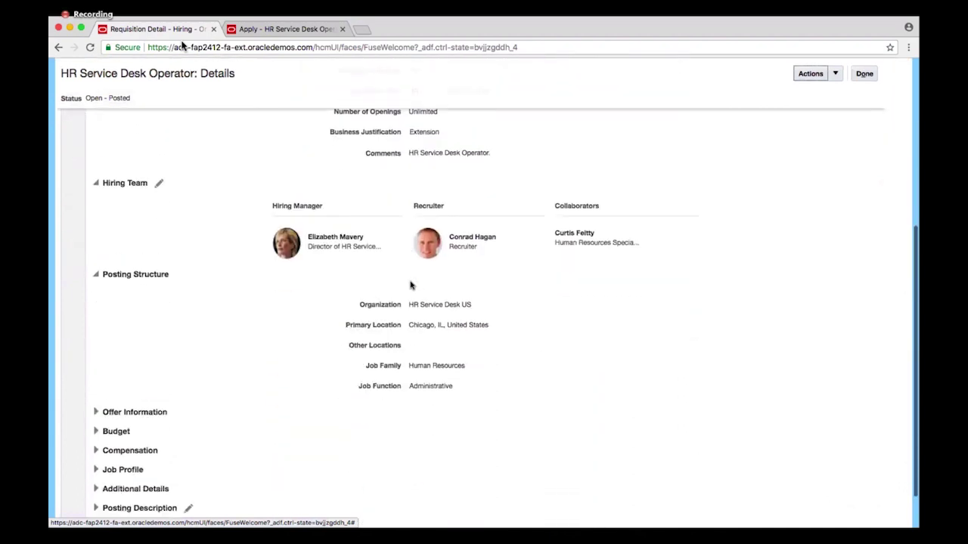
scroll(411, 285, "up", 5)
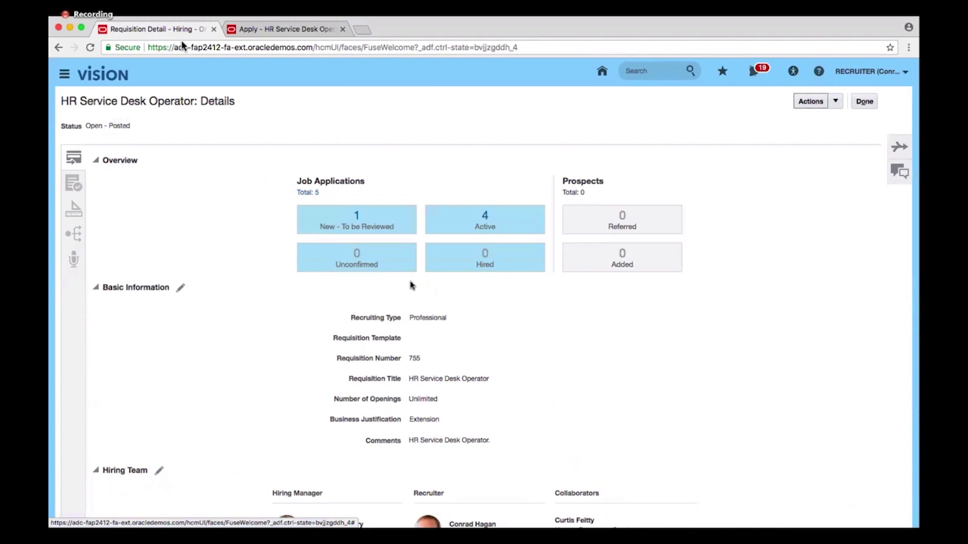
left_click(862, 102)
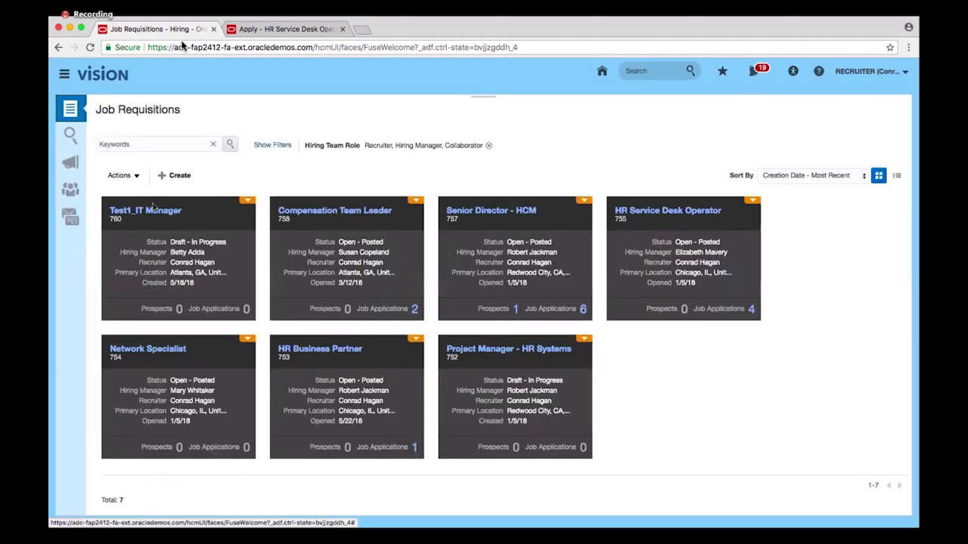
- Open the Project Manager - HR Systems requisition and review its basic information, hiring team and posting structure
left_click(530, 350)
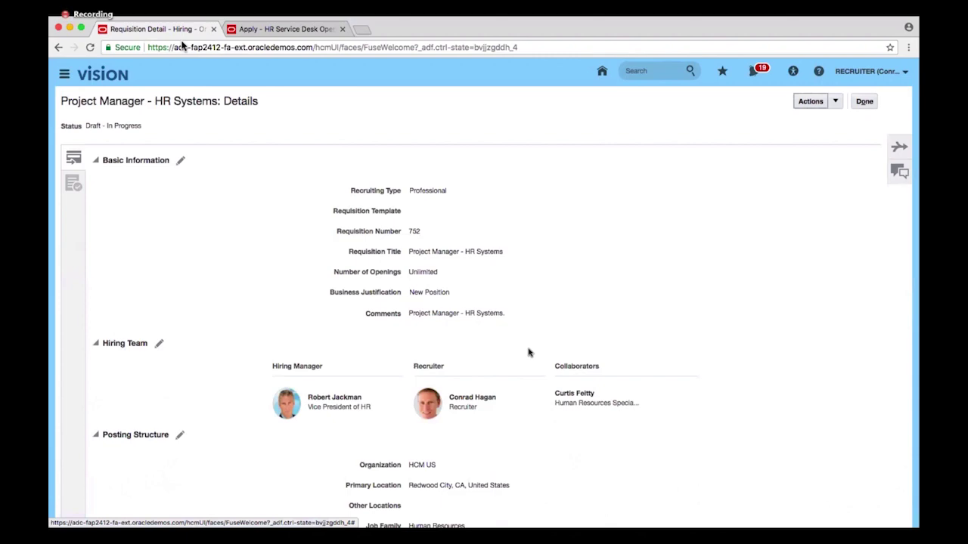
scroll(529, 352, "down", 3)
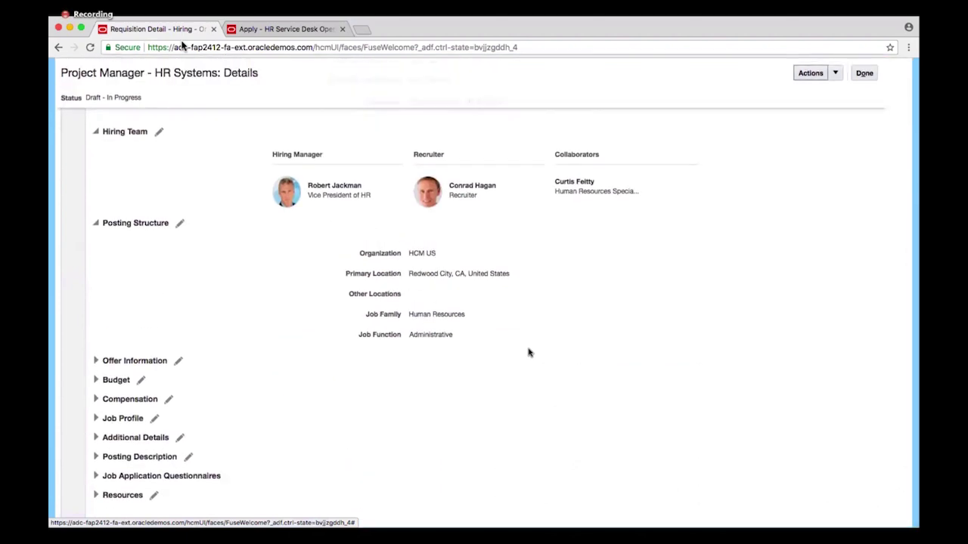
scroll(529, 353, "up", 3)
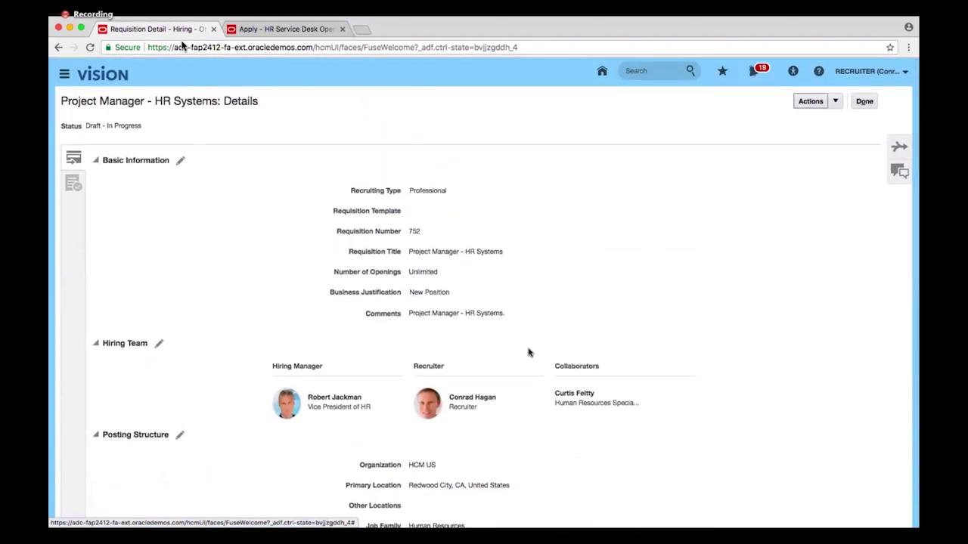
scroll(530, 353, "down", 3)
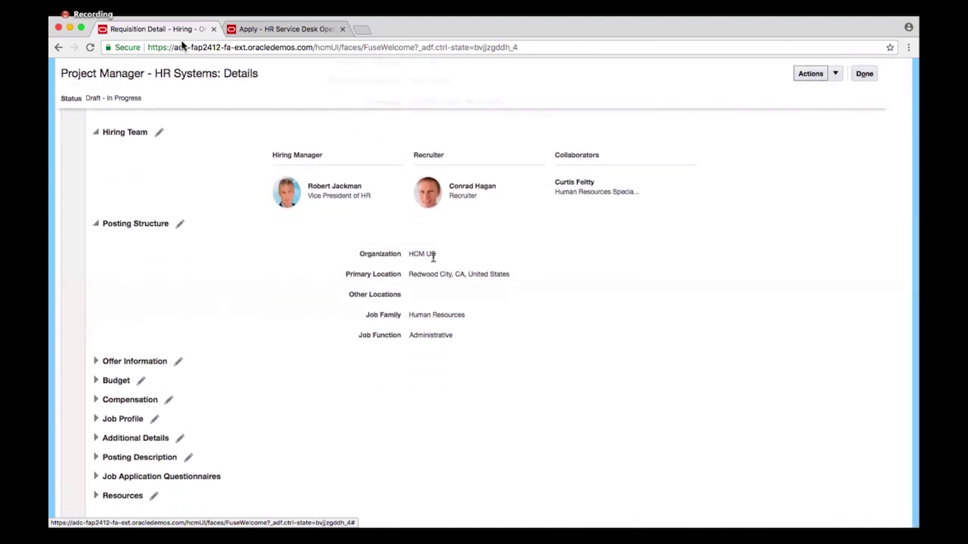
- Expand and read the Offer Information, Budget and Posting Description sections of the Project Manager - HR Systems requisition
left_click(96, 361)
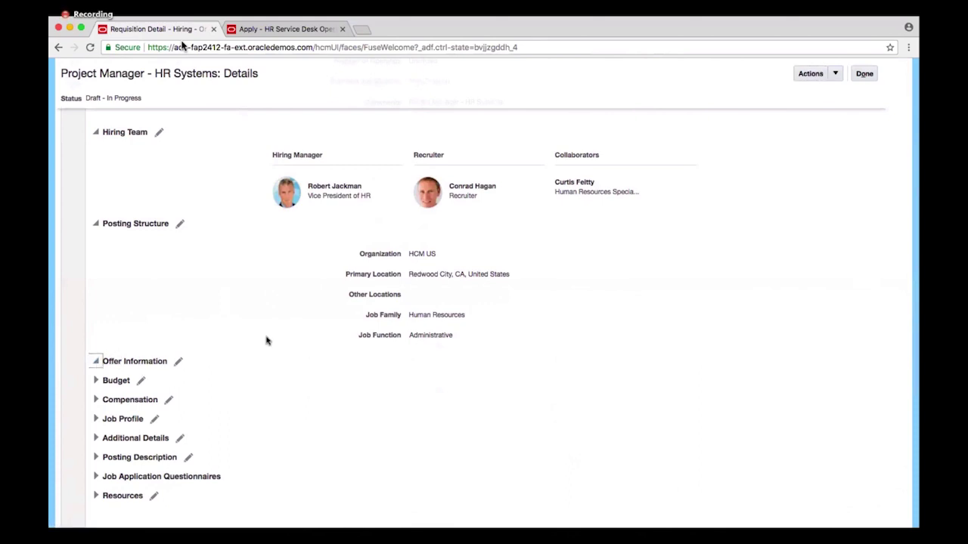
scroll(266, 341, "down", 4)
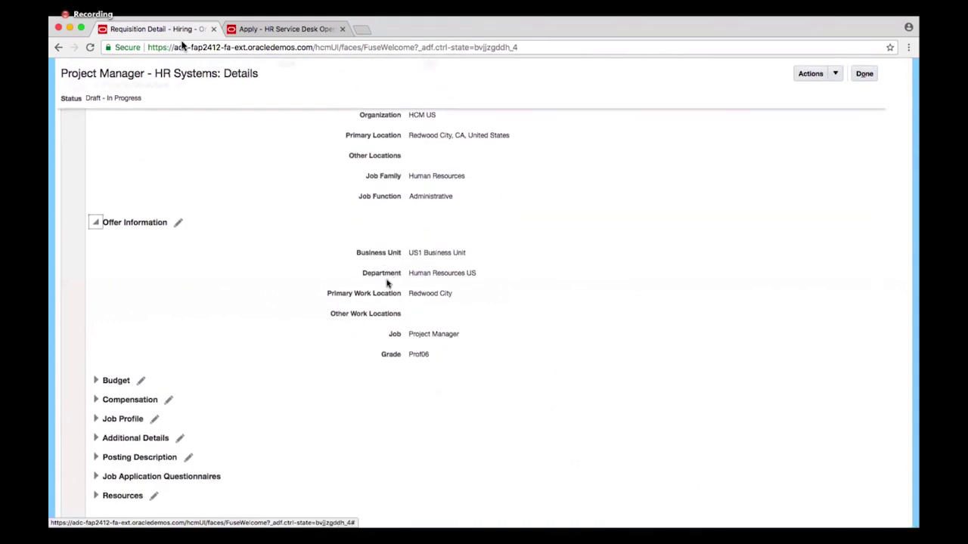
left_click(97, 381)
scroll(138, 406, "down", 2)
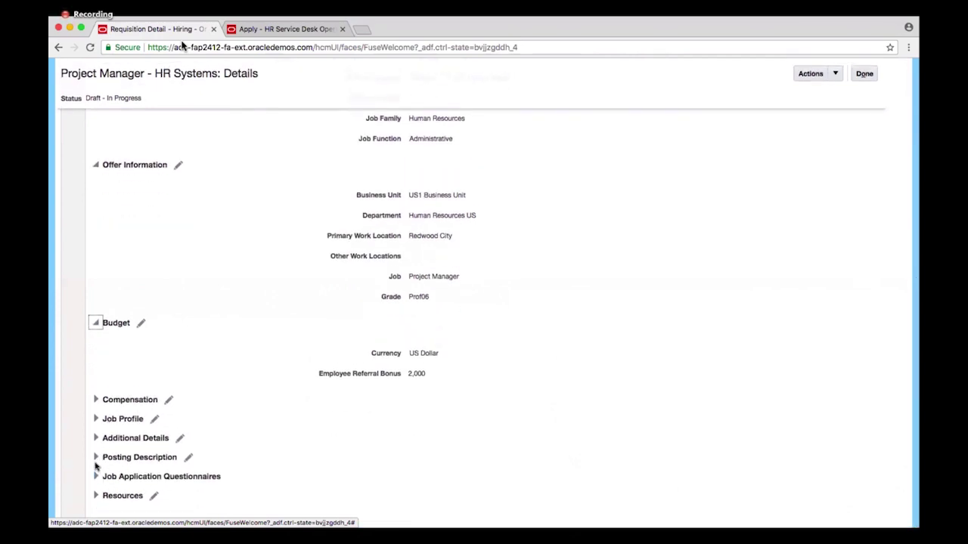
left_click(96, 457)
scroll(205, 446, "down", 5)
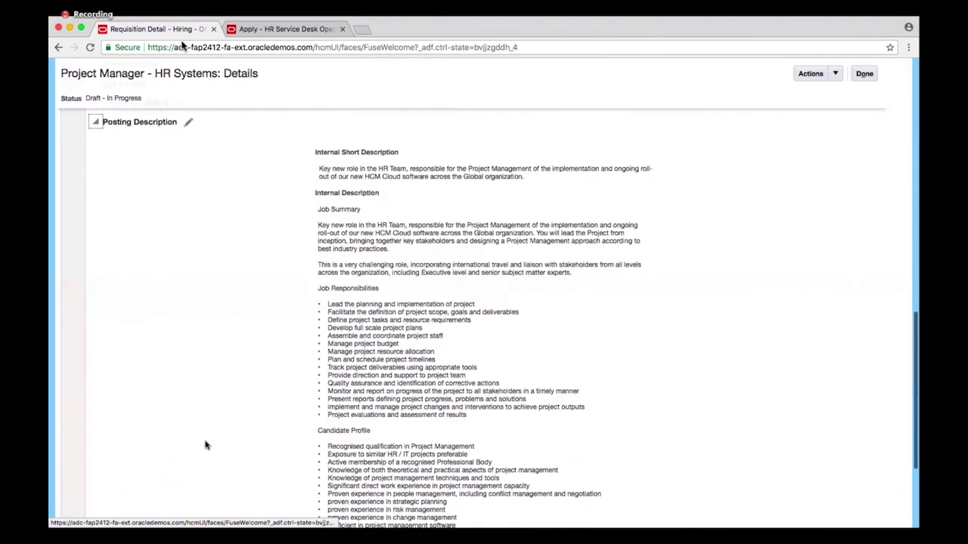
- Check which actions are available for the Project Manager - HR Systems requisition and close its details
scroll(205, 445, "up", 10)
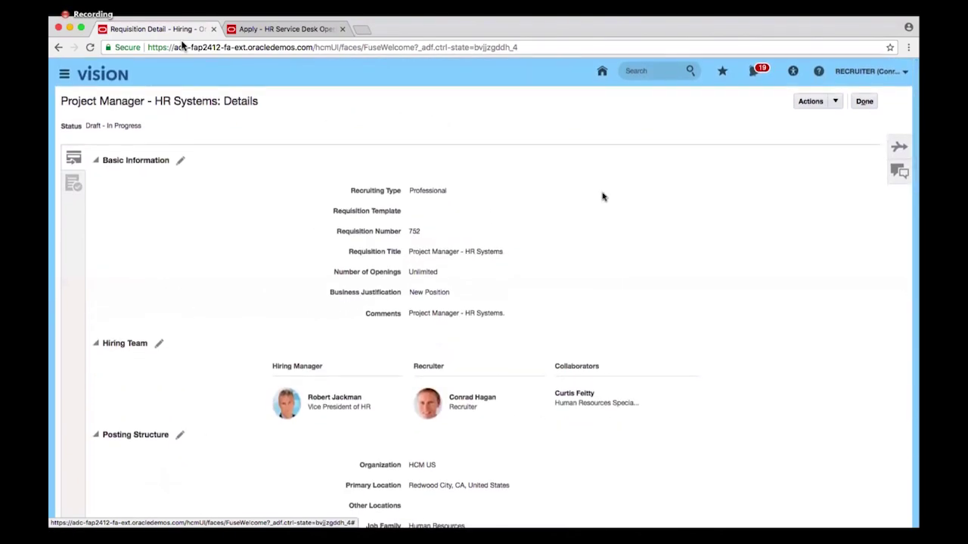
left_click(835, 102)
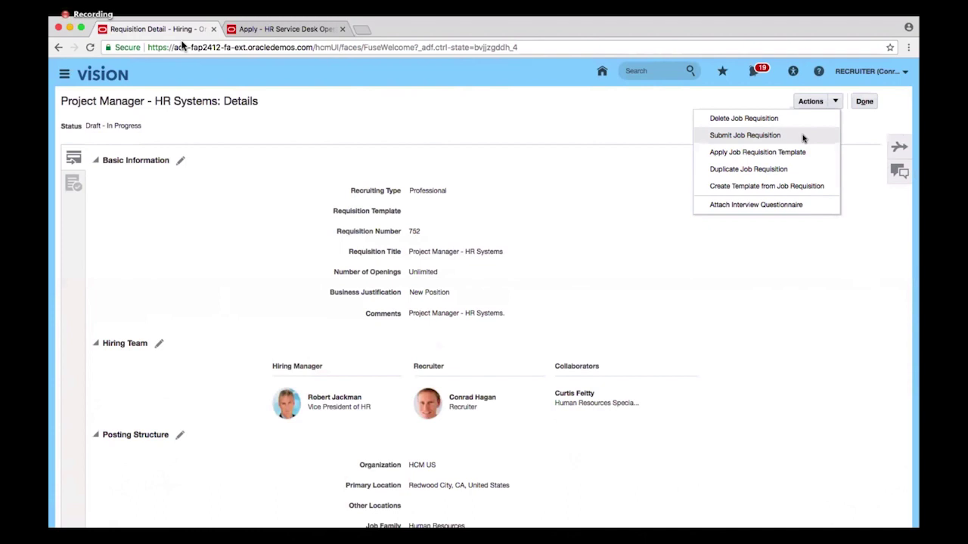
left_click(862, 102)
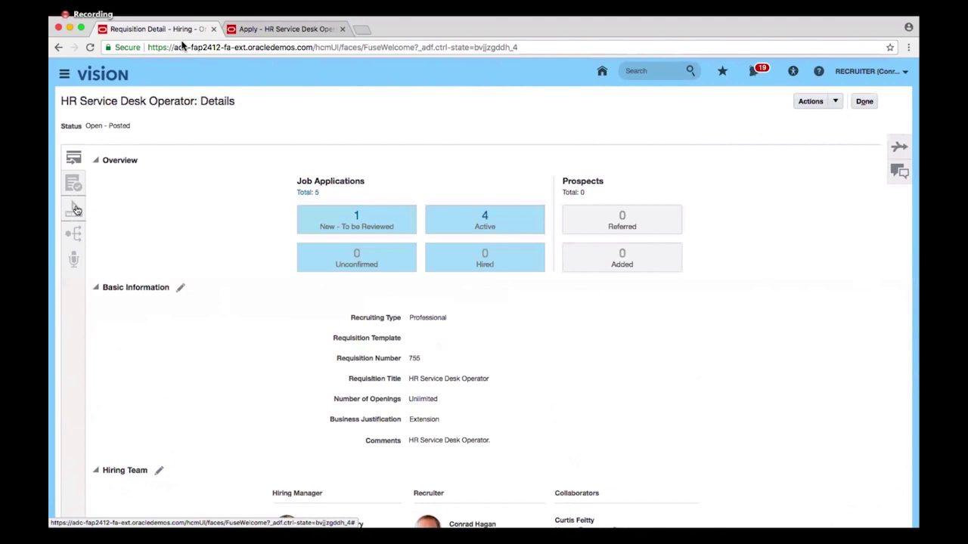
- View the Job Formatting and Posting pages of the HR Service Desk Operator requisition and return to the requisition list
left_click(74, 209)
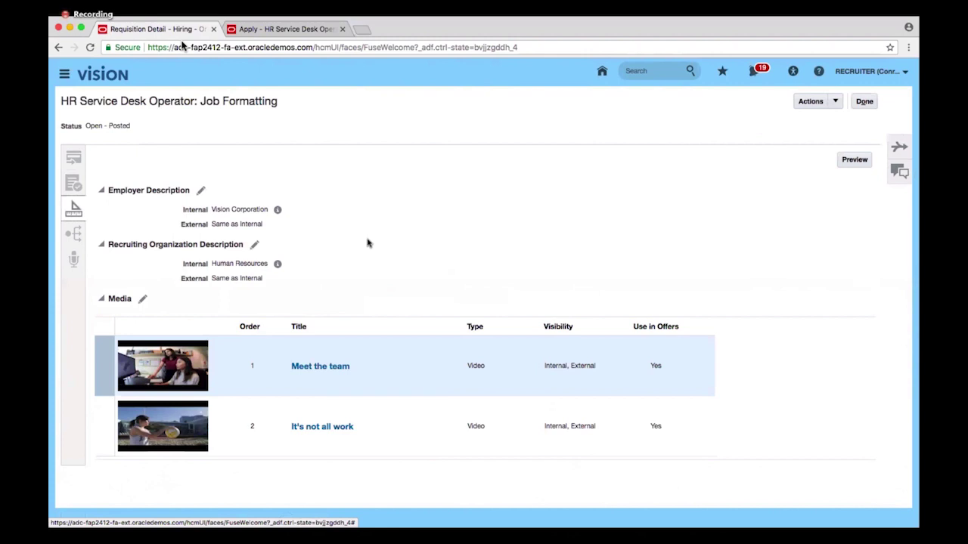
left_click(76, 239)
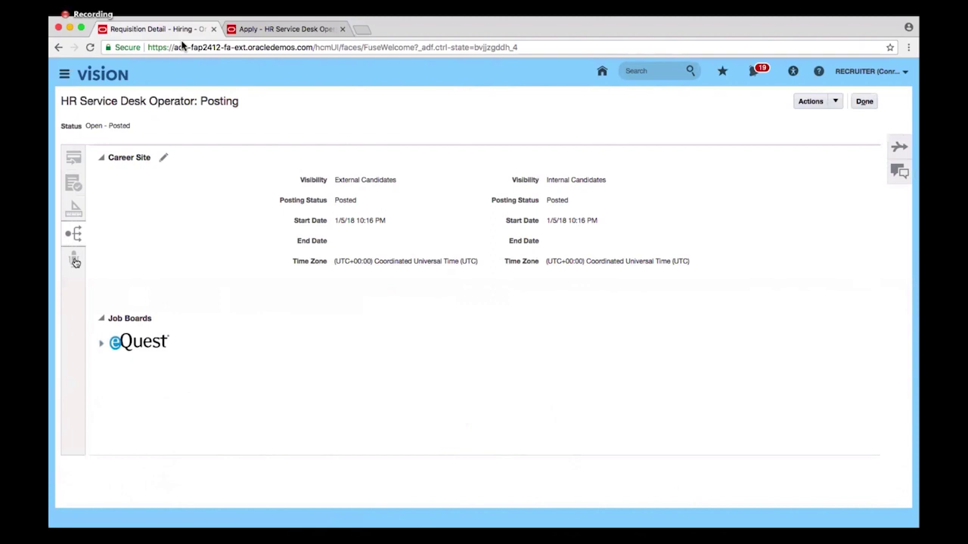
left_click(867, 103)
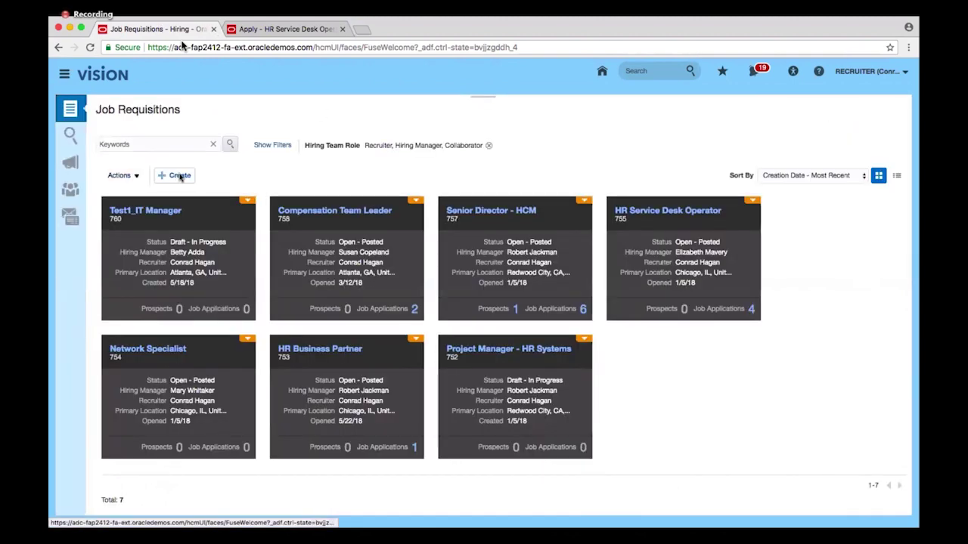
- Start a new job requisition and set its recruiting type to Professional
left_click(180, 176)
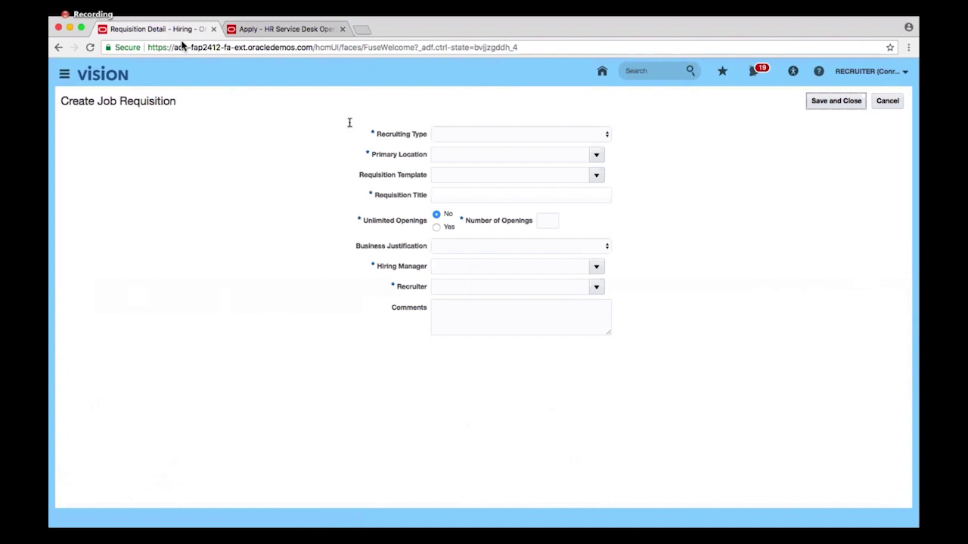
left_click(609, 138)
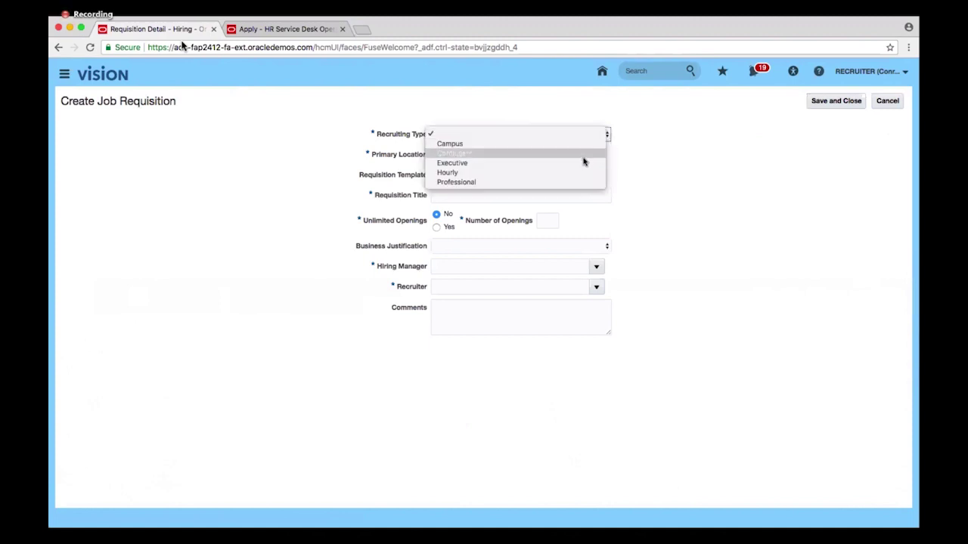
left_click(576, 180)
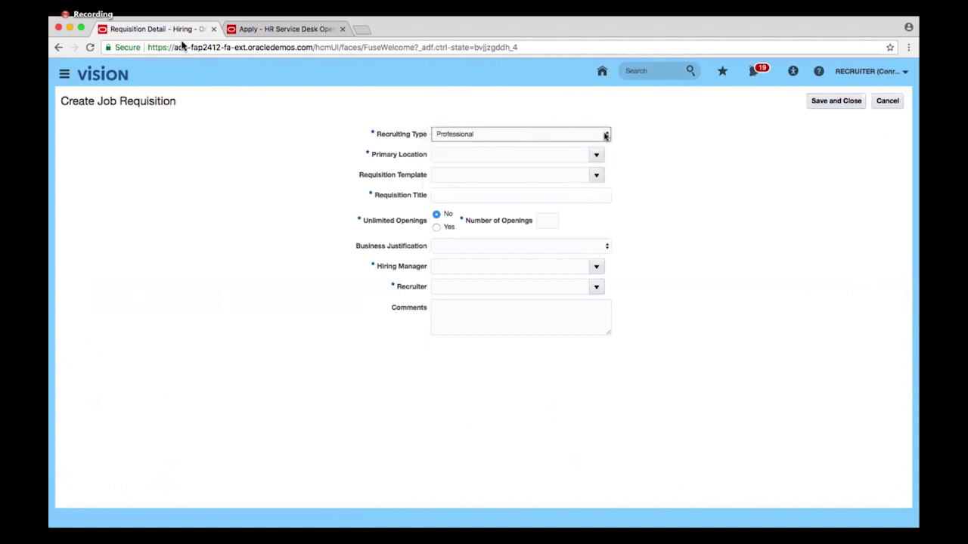
left_click(606, 137)
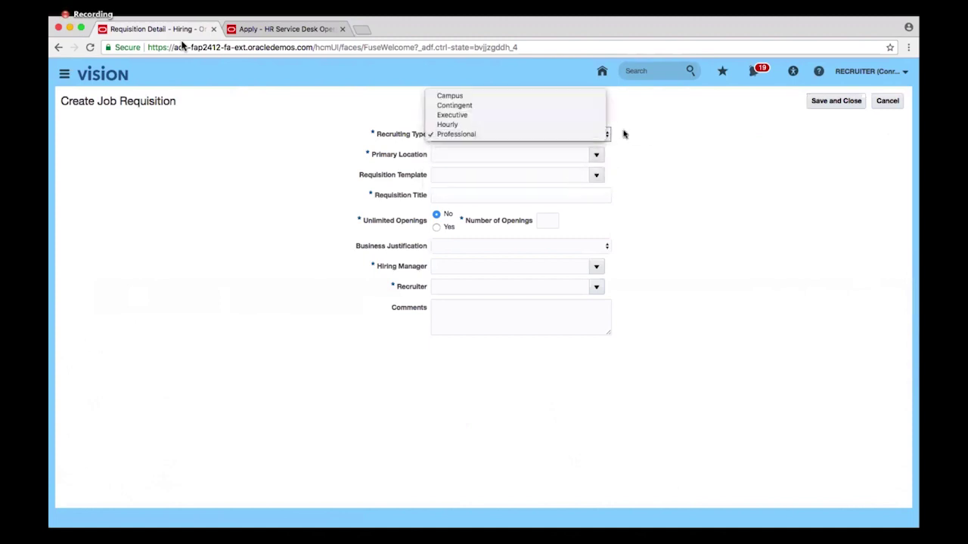
left_click(631, 146)
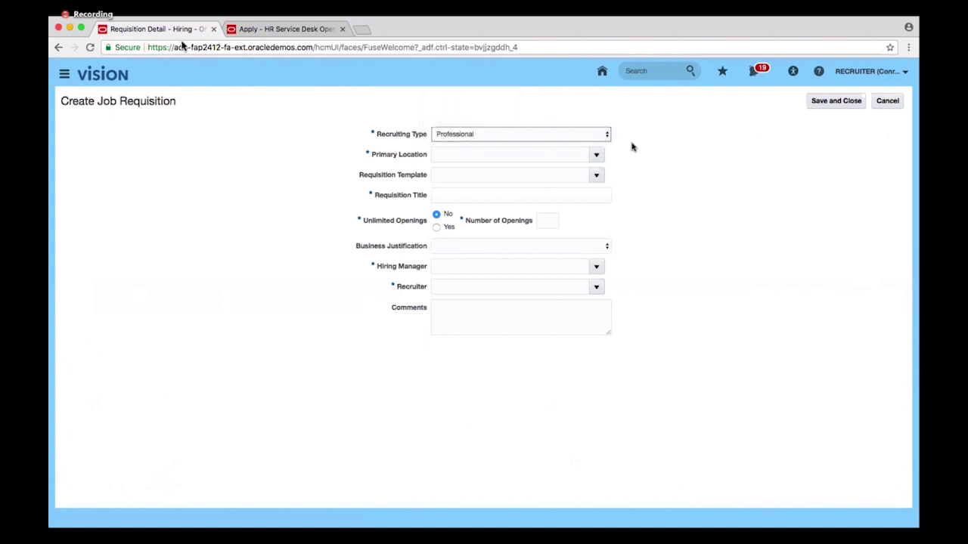
- Search the requisition templates without criteria and close the template search dialog
left_click(597, 175)
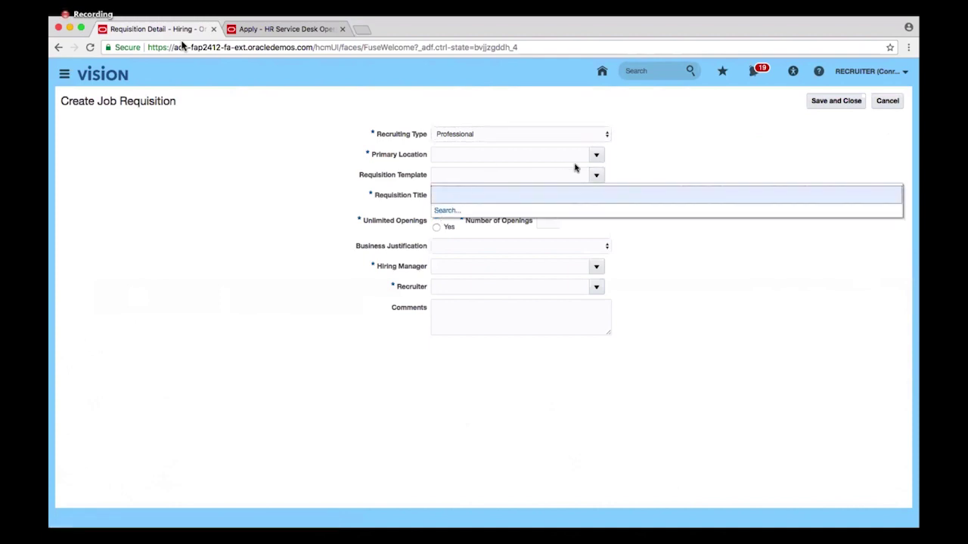
left_click(475, 207)
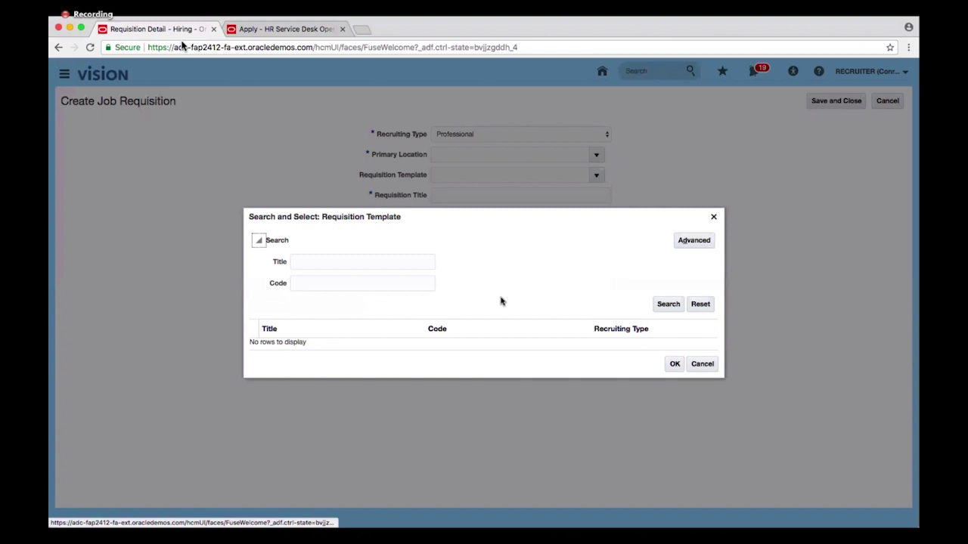
left_click(678, 306)
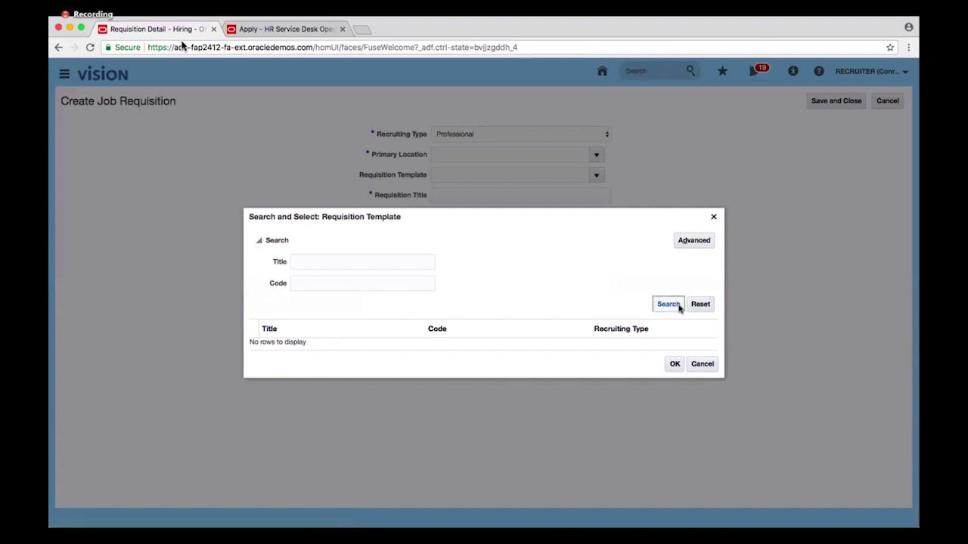
left_click(674, 364)
- Set the new requisition's primary location to United States
left_click(478, 156)
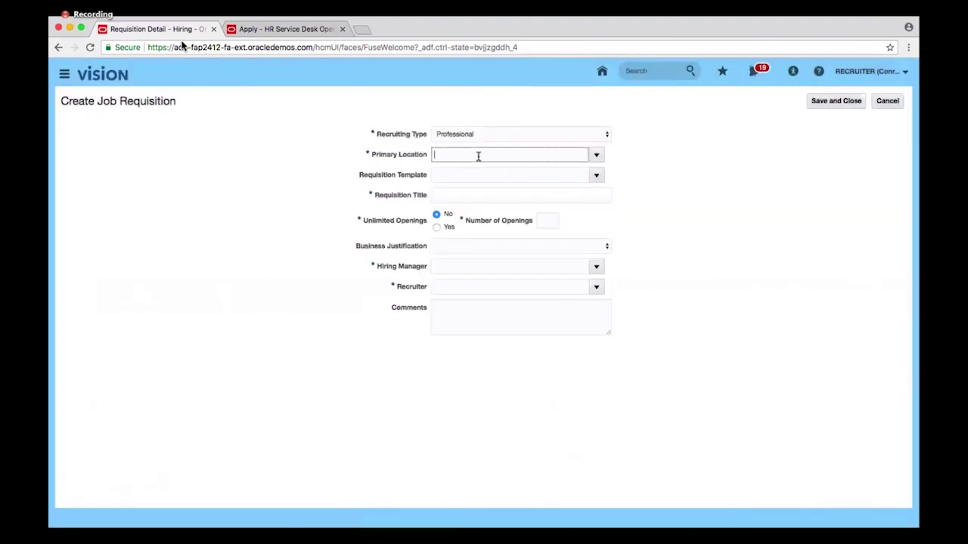
type("United")
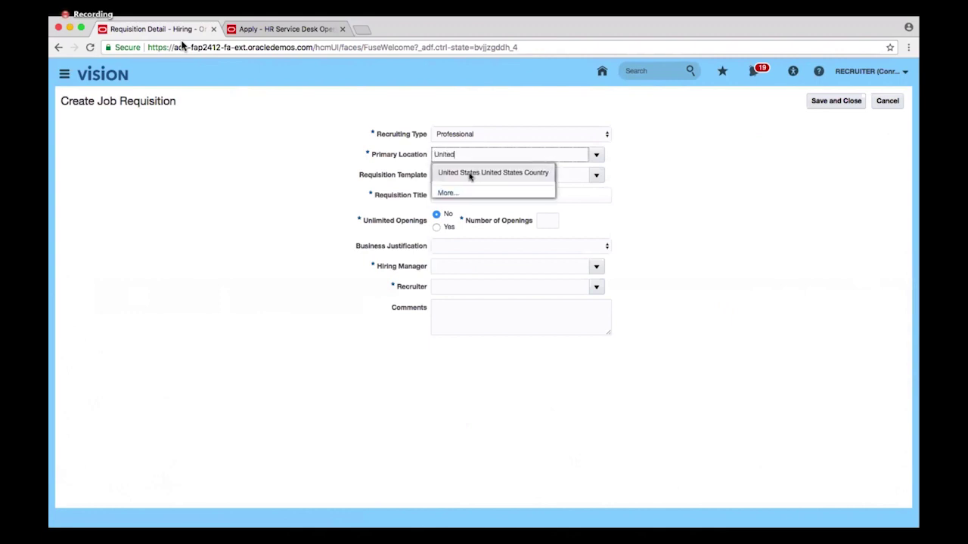
left_click(466, 174)
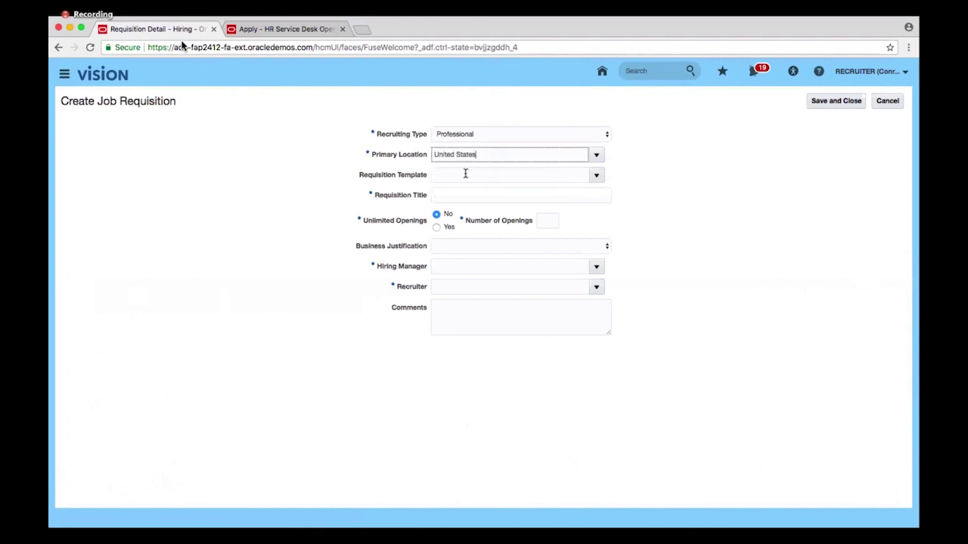
- Search the requisition templates once more without criteria, close the search, and cancel the new job requisition
left_click(598, 175)
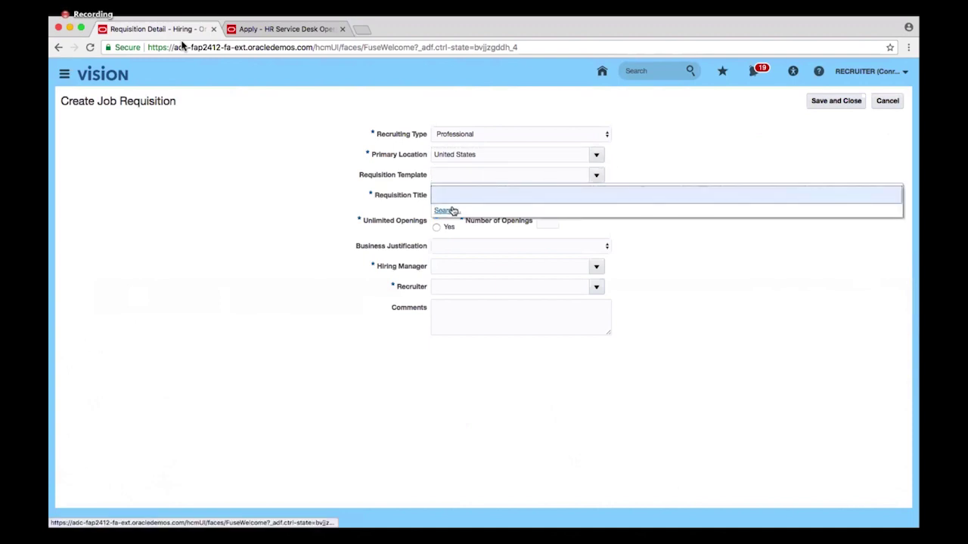
left_click(454, 211)
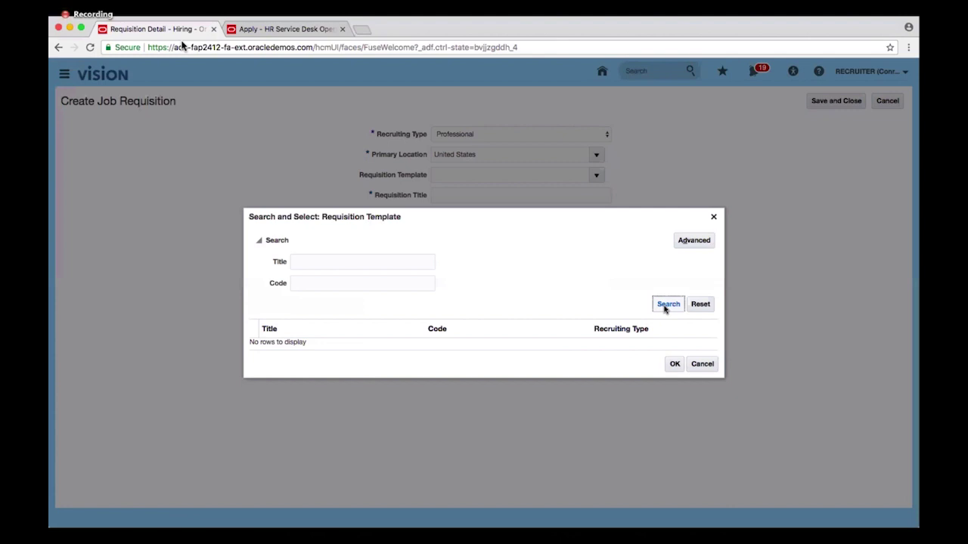
left_click(706, 366)
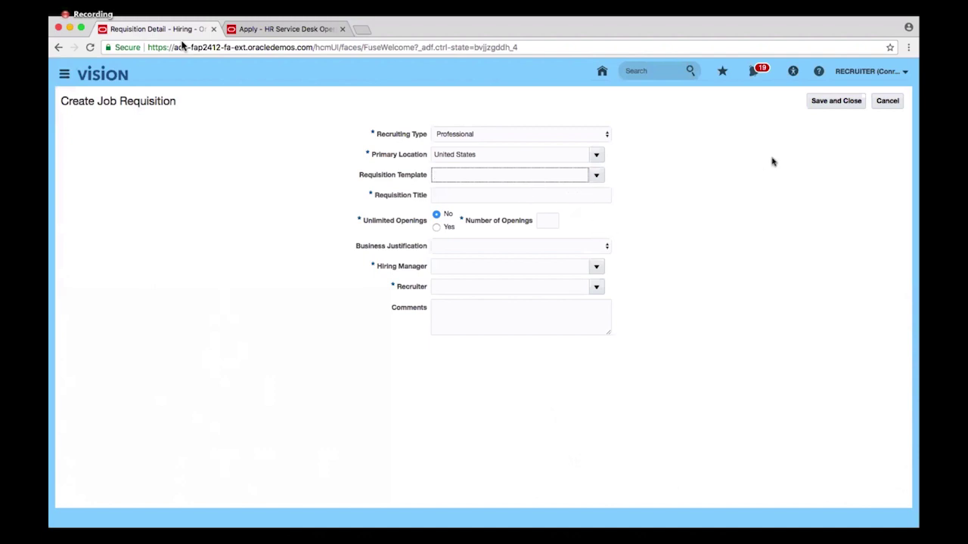
left_click(886, 103)
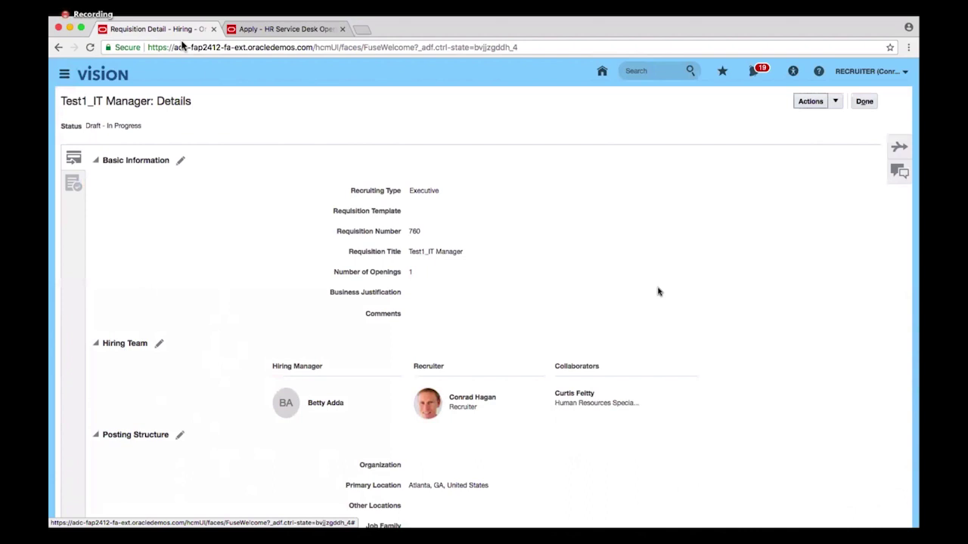
- Expand and review the Additional Details, Job Application Questionnaires and Resources sections of the Test1_IT Manager requisition
scroll(644, 355, "down", 10)
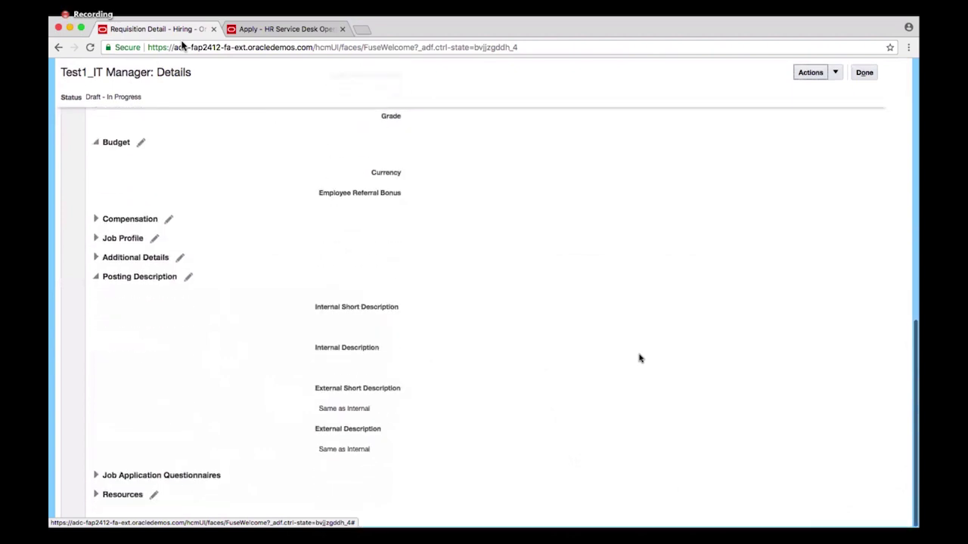
left_click(96, 258)
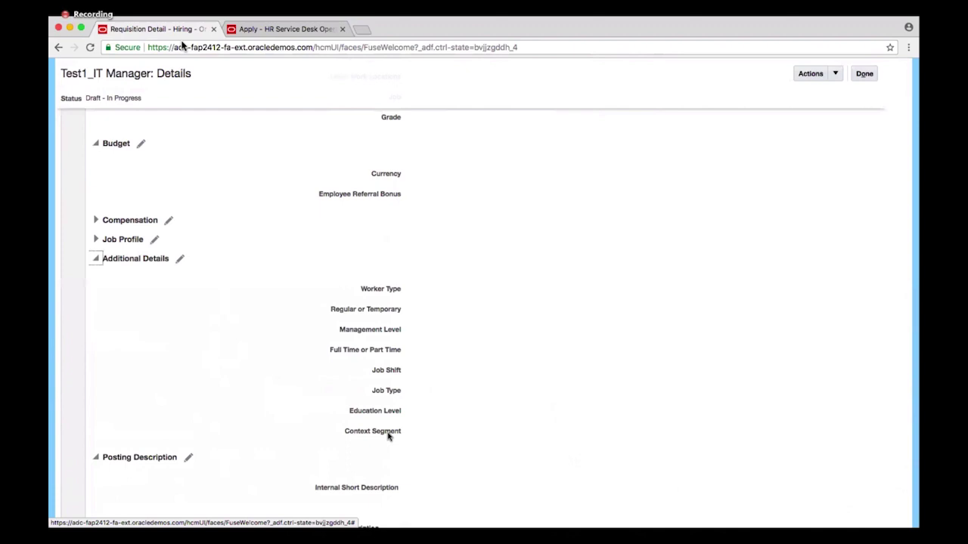
scroll(388, 435, "down", 3)
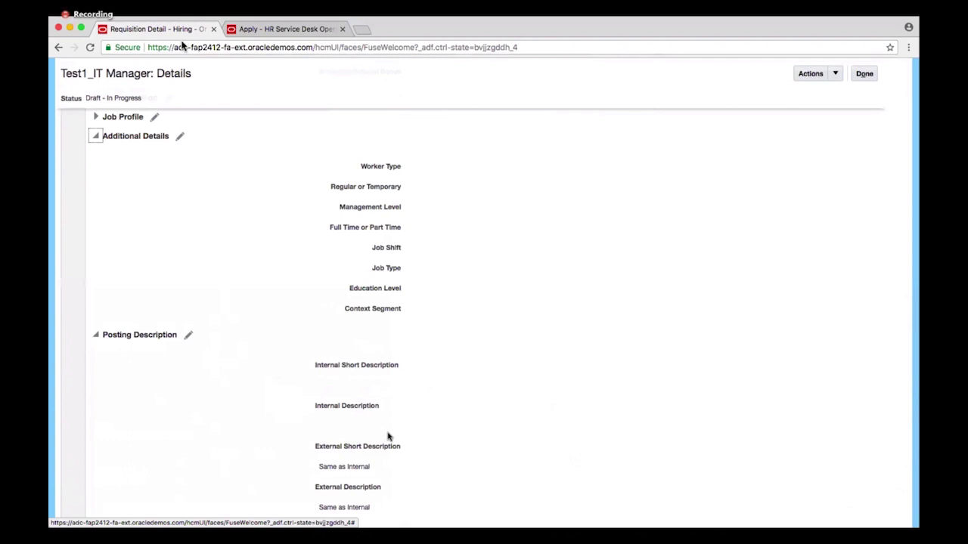
scroll(387, 437, "down", 3)
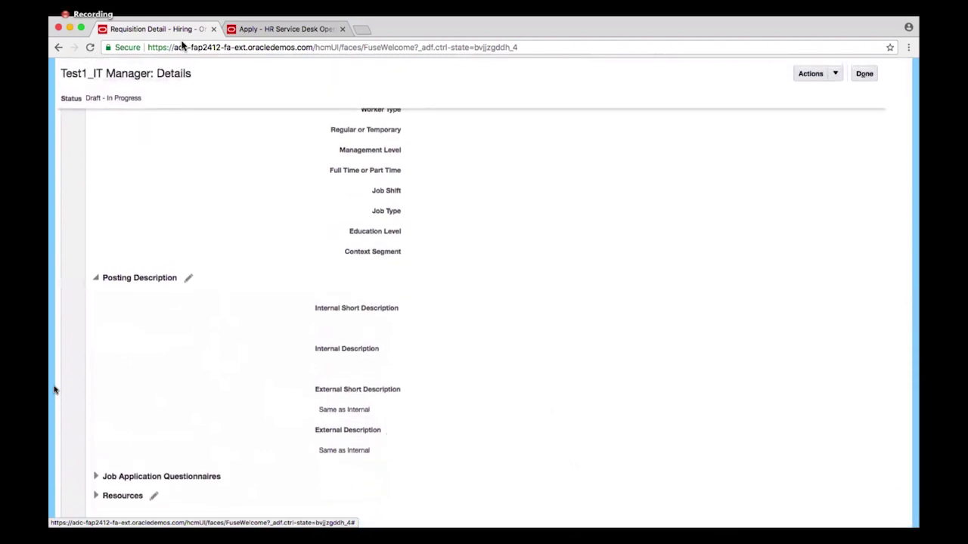
left_click(96, 477)
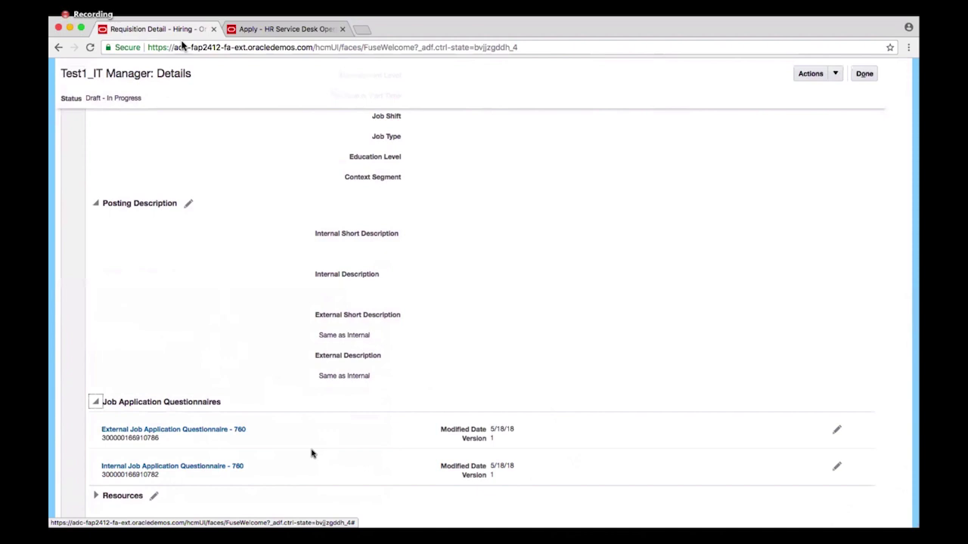
left_click(96, 495)
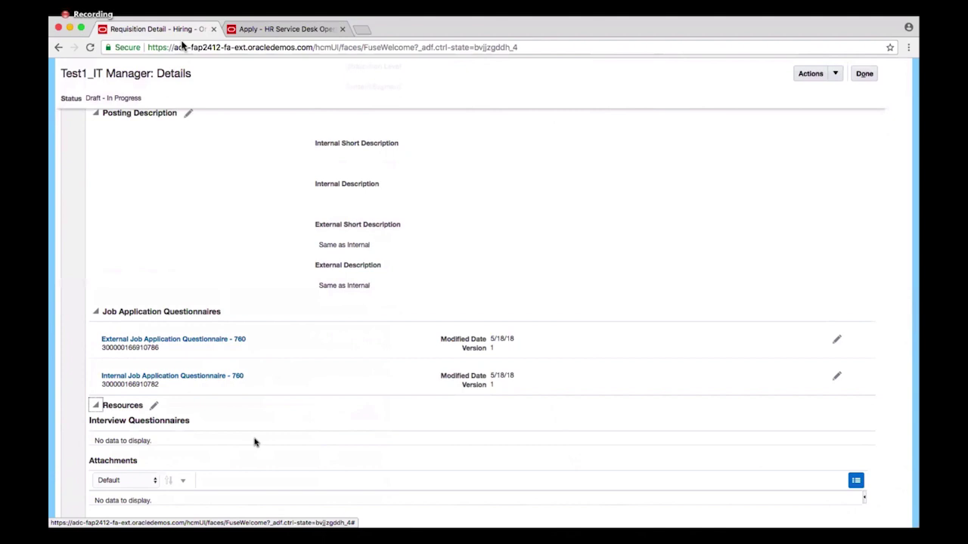
- View the interview questionnaires that can be attached to the Test1_IT Manager requisition, cancel the selection, and return to the requisition list
left_click(836, 75)
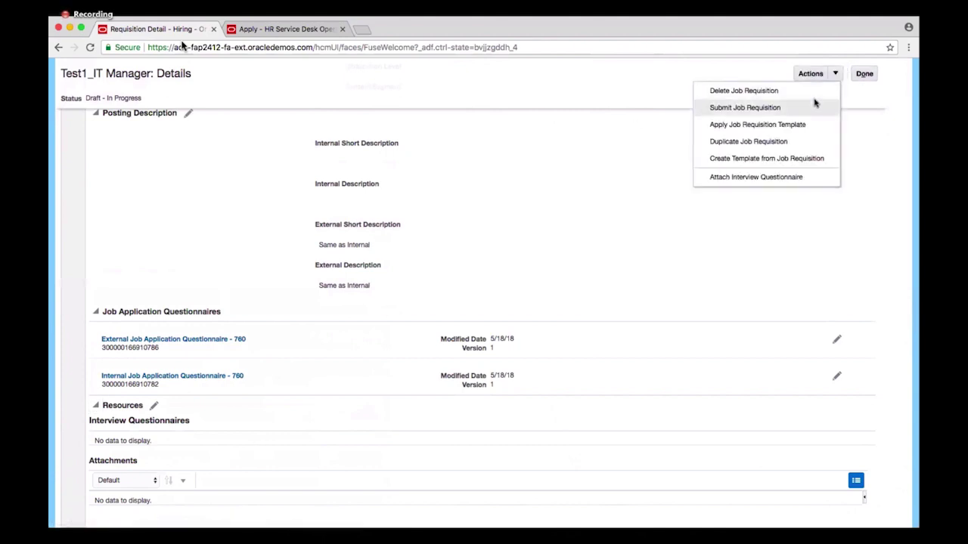
left_click(696, 184)
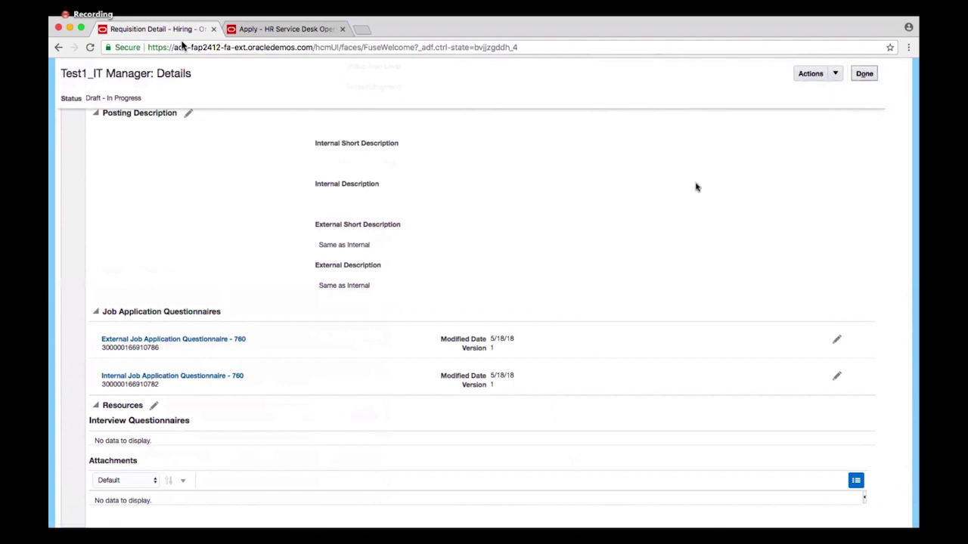
left_click(866, 75)
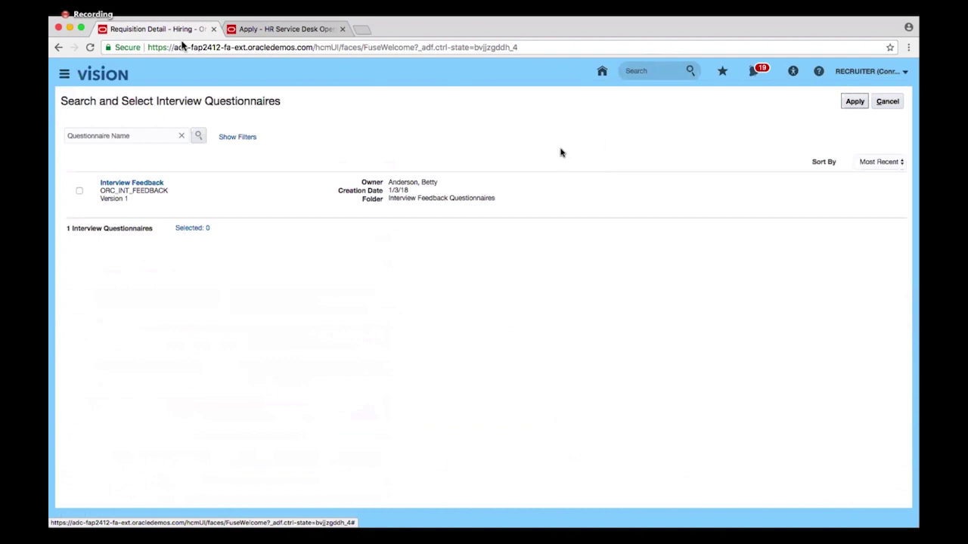
left_click(887, 102)
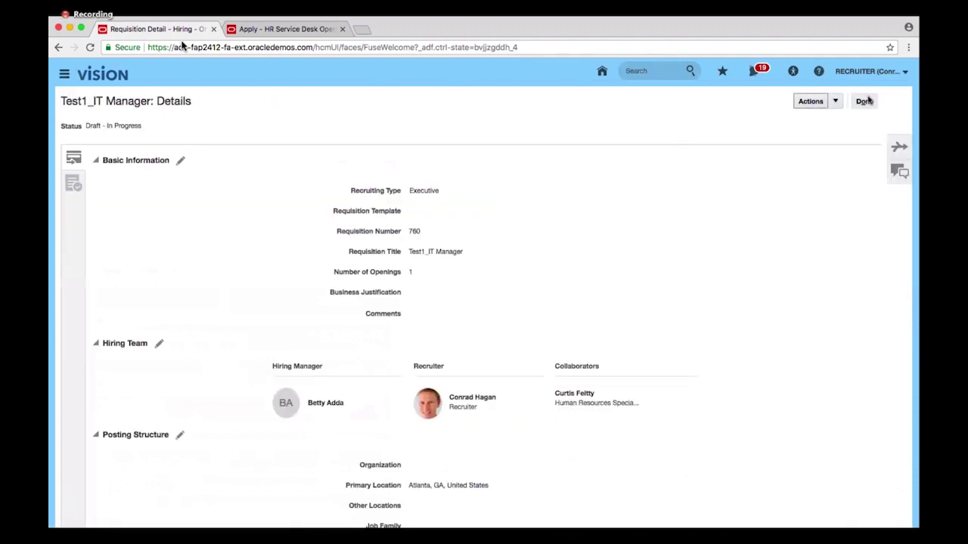
left_click(865, 101)
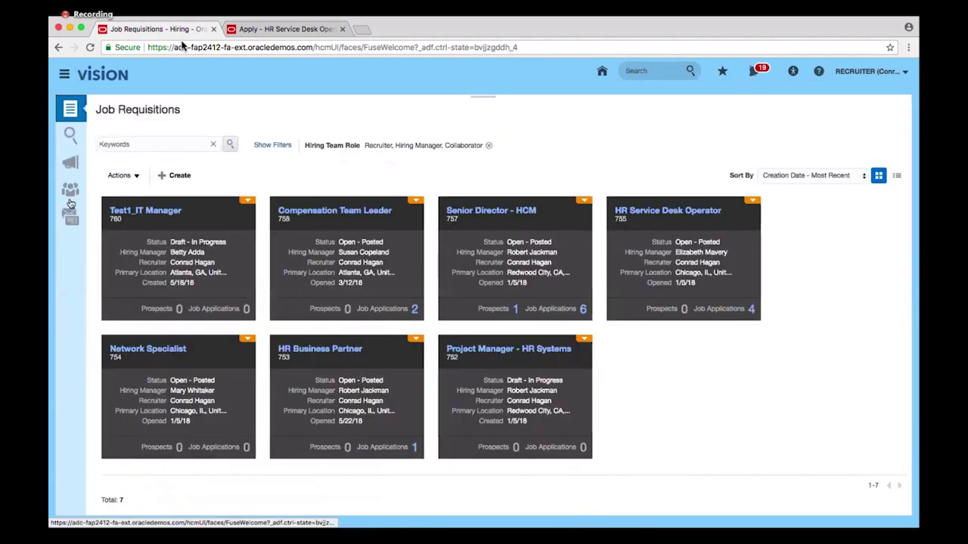
- Turn external candidate visibility off and back on in the HR Service Desk Operator requisition's career site posting, and leave without saving
left_click(710, 214)
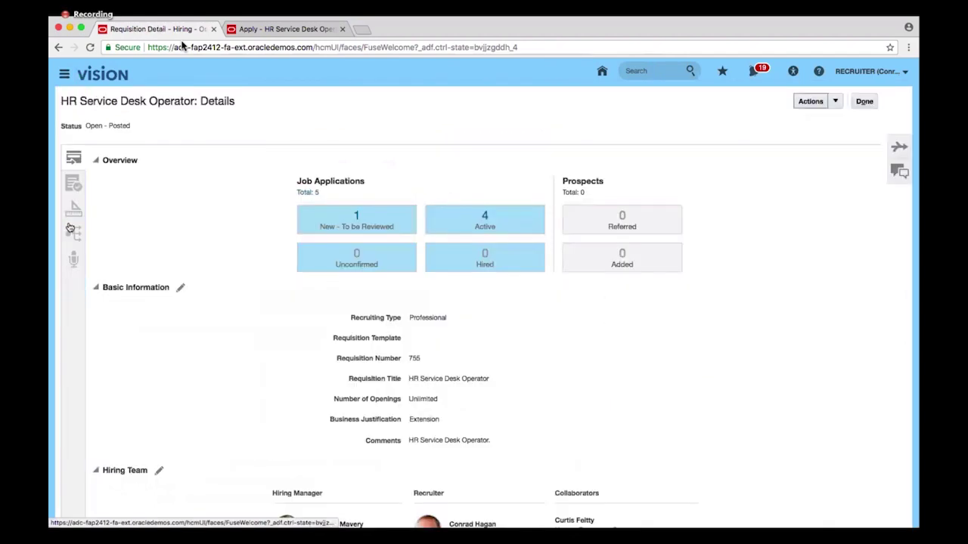
left_click(73, 234)
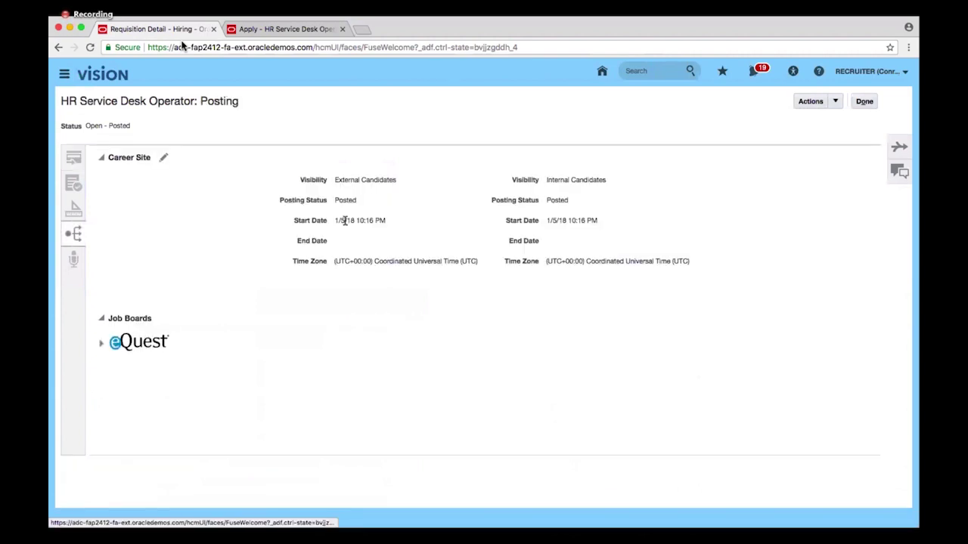
left_click(164, 158)
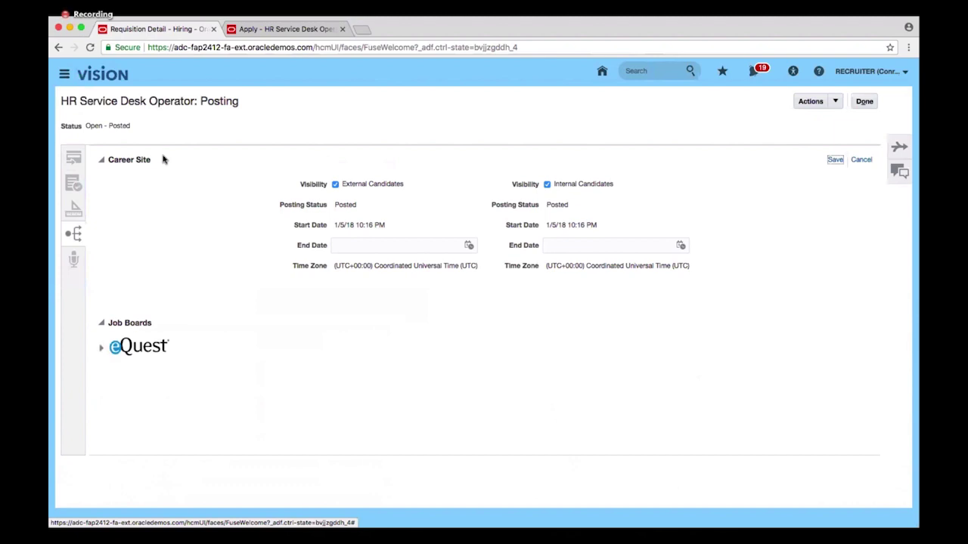
left_click(335, 186)
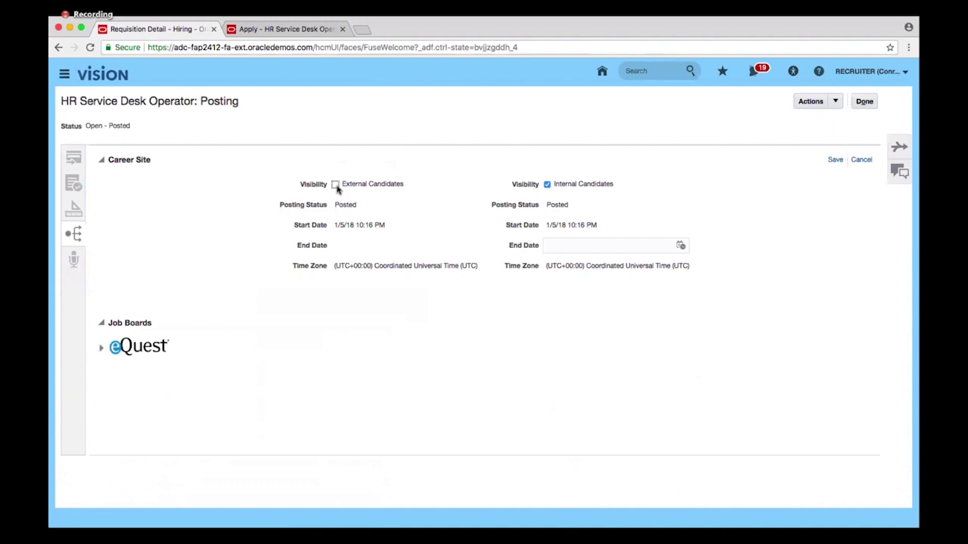
left_click(336, 186)
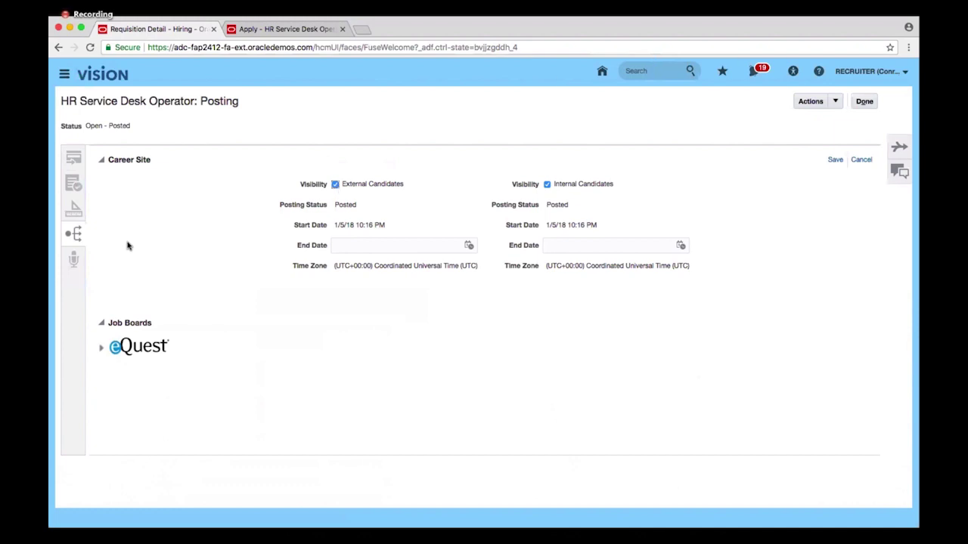
left_click(865, 101)
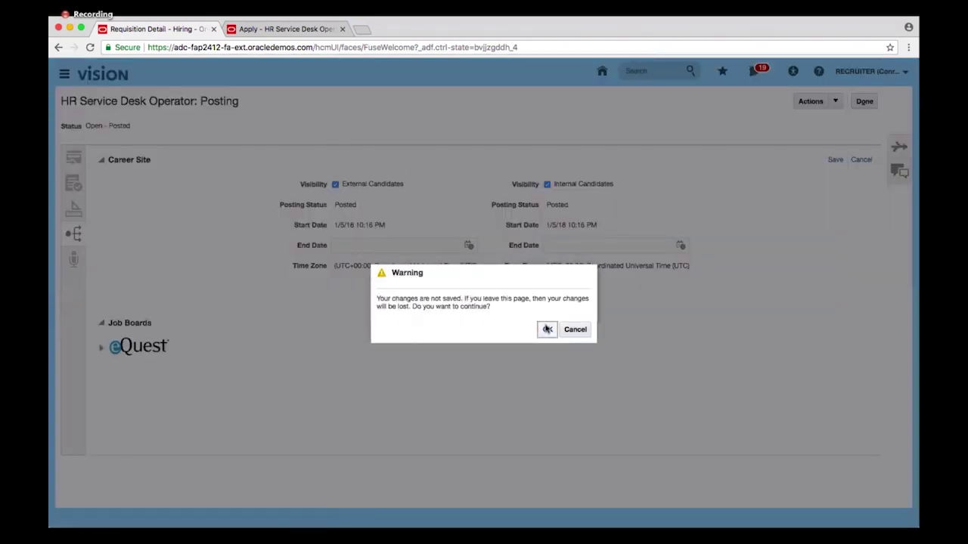
left_click(547, 330)
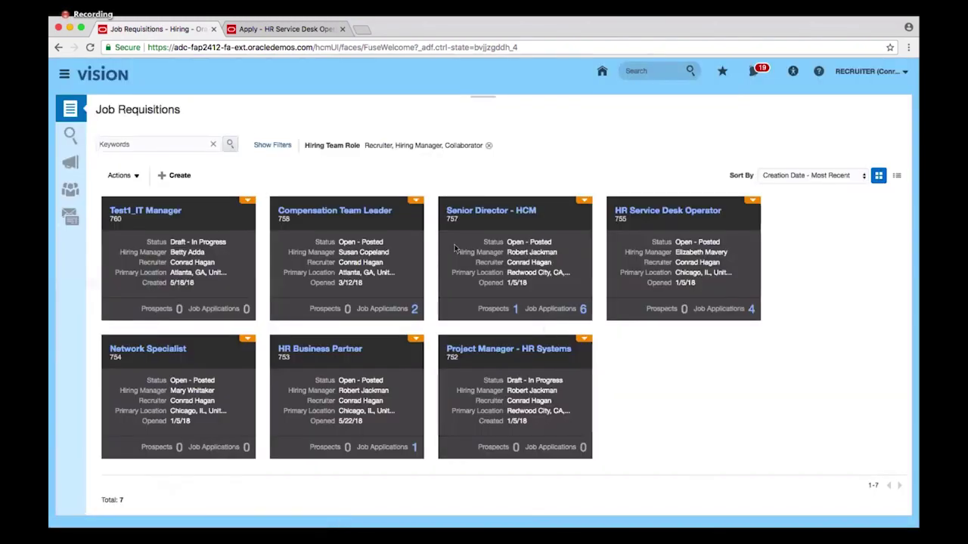
- Open the Senior Director - HCM offer from the job offers list
left_click(72, 216)
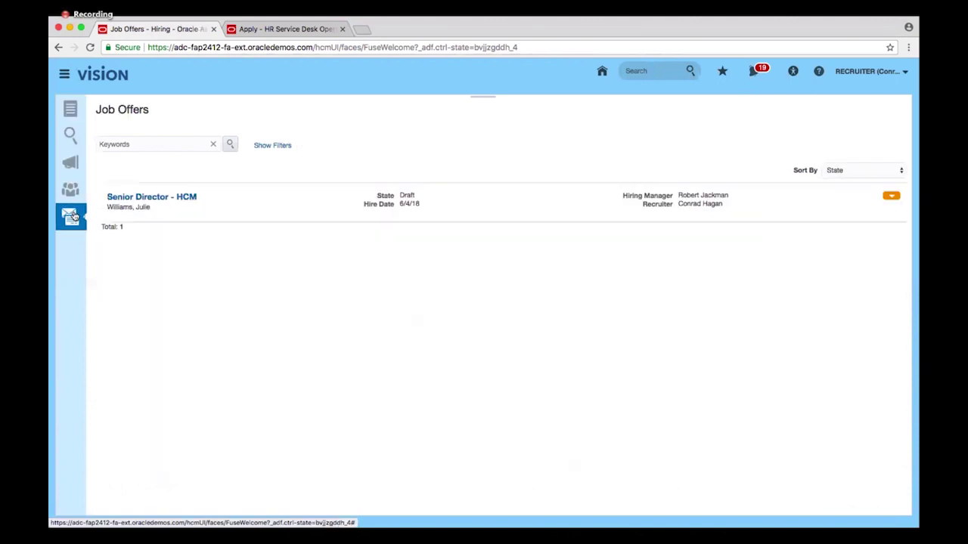
left_click(169, 199)
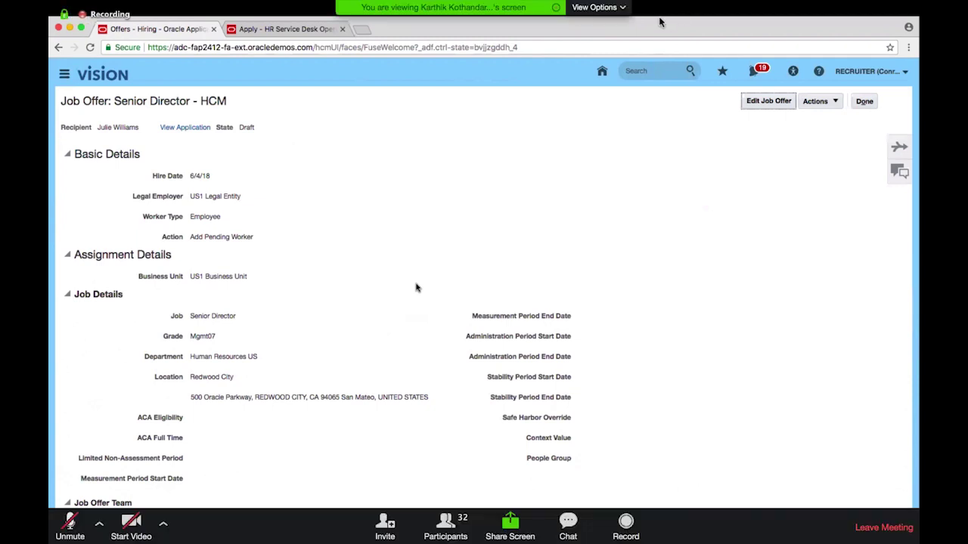
- Look through the Zoom meeting's participant list and minimize its window
left_click(447, 526)
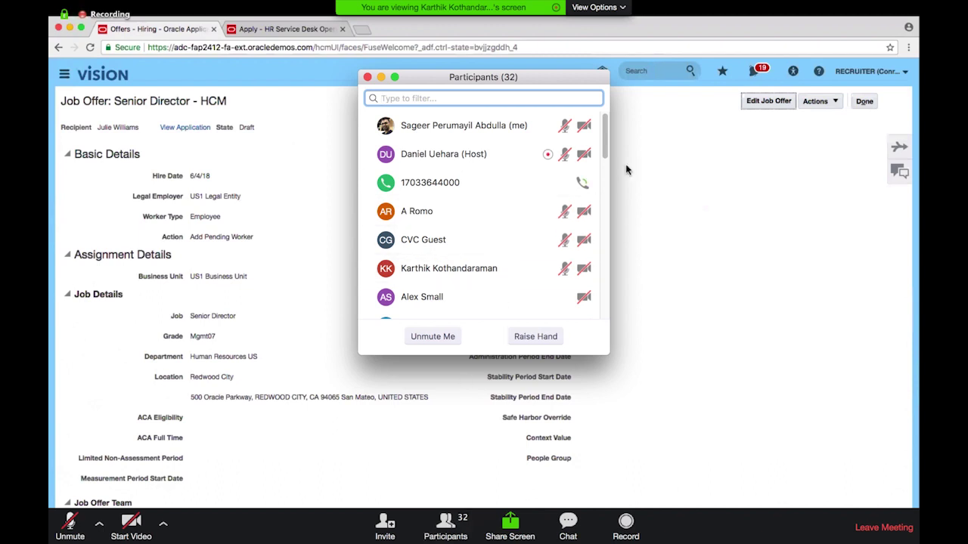
left_click_drag(605, 136, 584, 310)
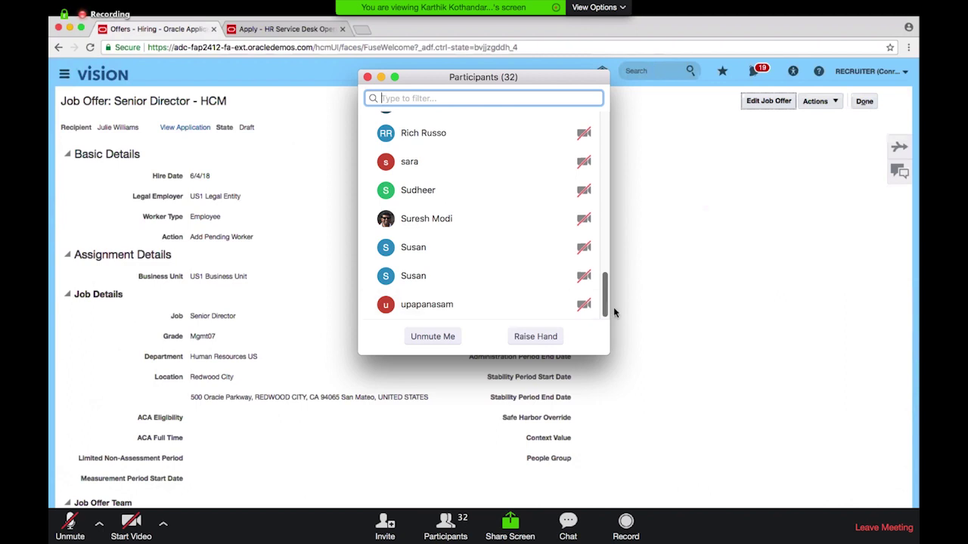
left_click(695, 319)
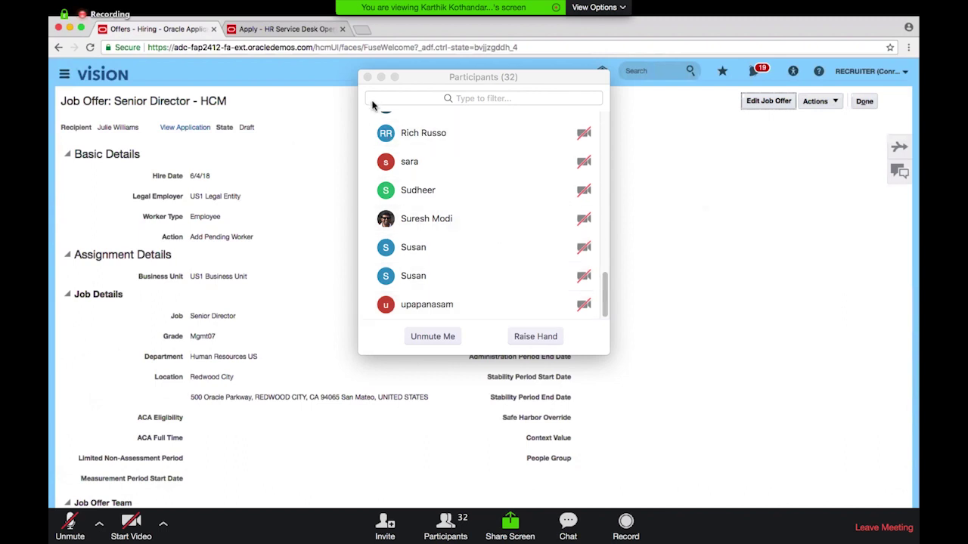
left_click(381, 77)
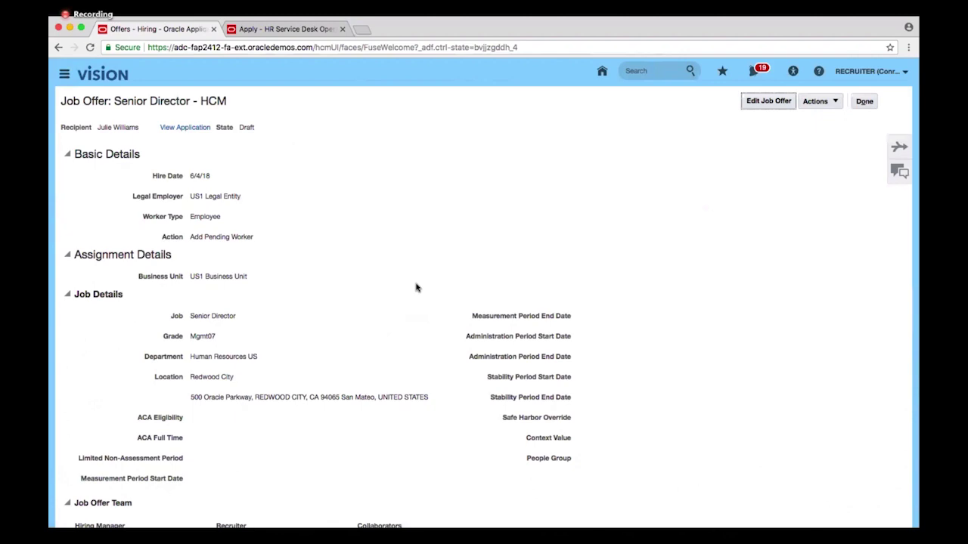
- Review the Senior Director - HCM job offer from its basic details to its compensation, and open the offer for editing
scroll(684, 303, "down", 5)
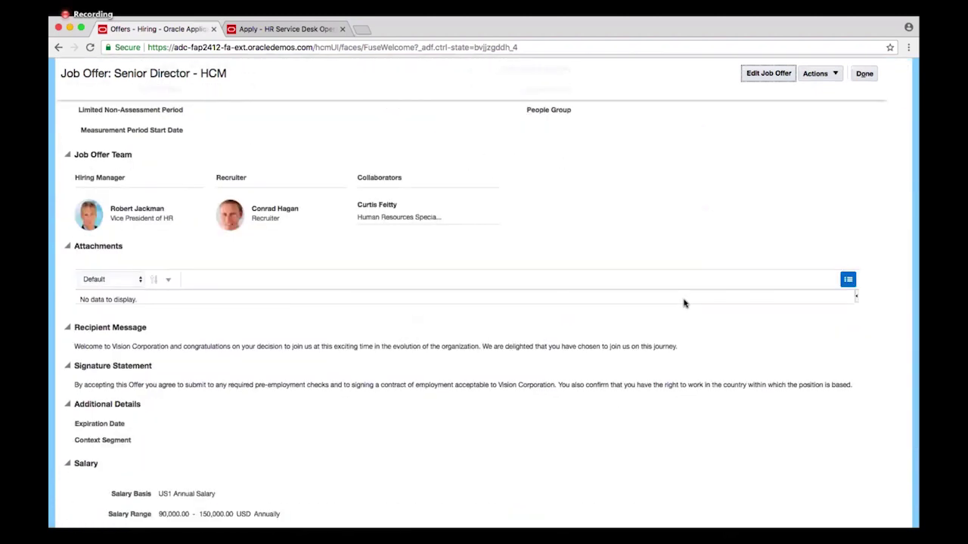
scroll(684, 303, "up", 6)
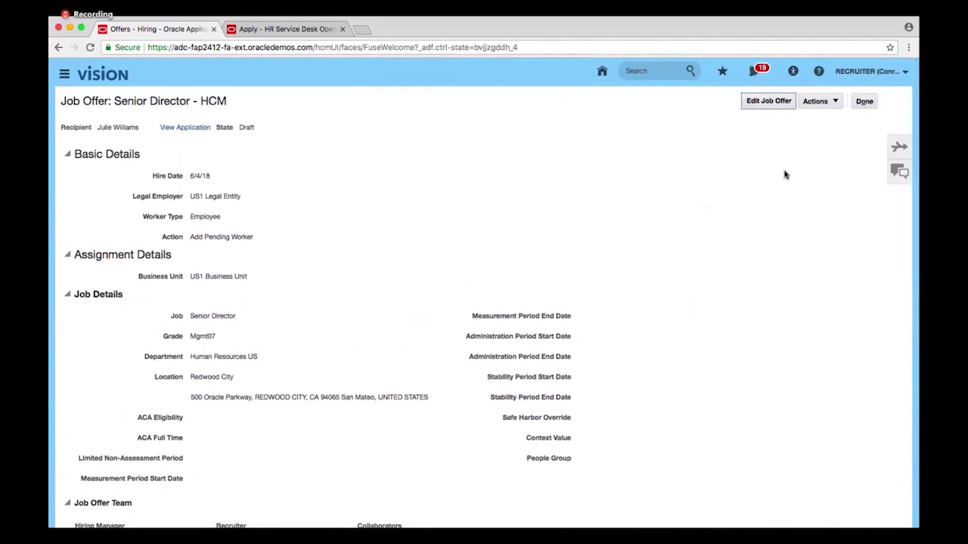
scroll(785, 174, "down", 8)
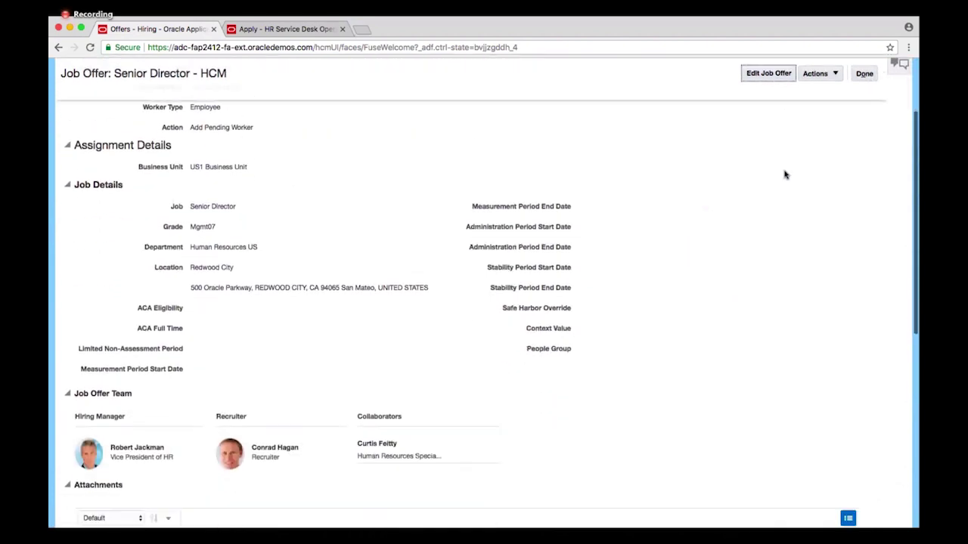
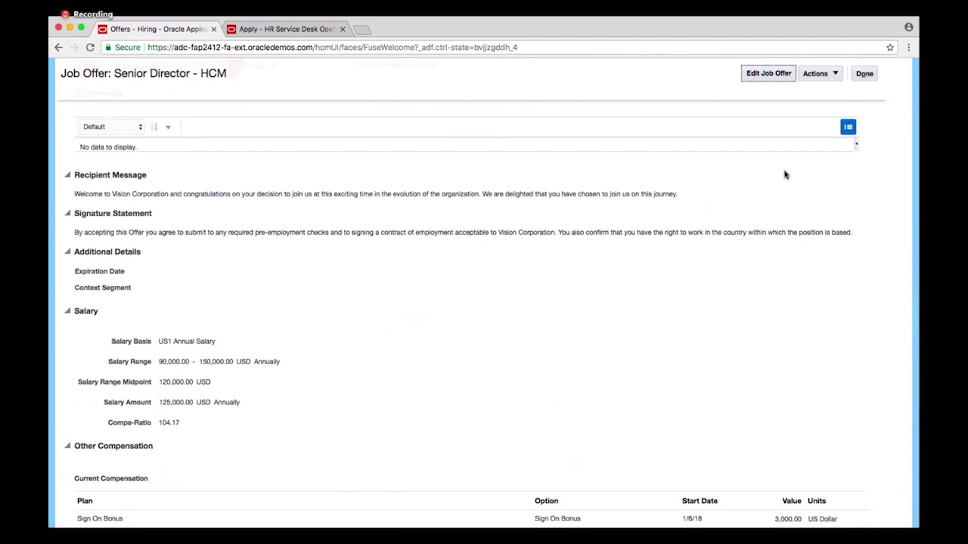
scroll(784, 175, "down", 1)
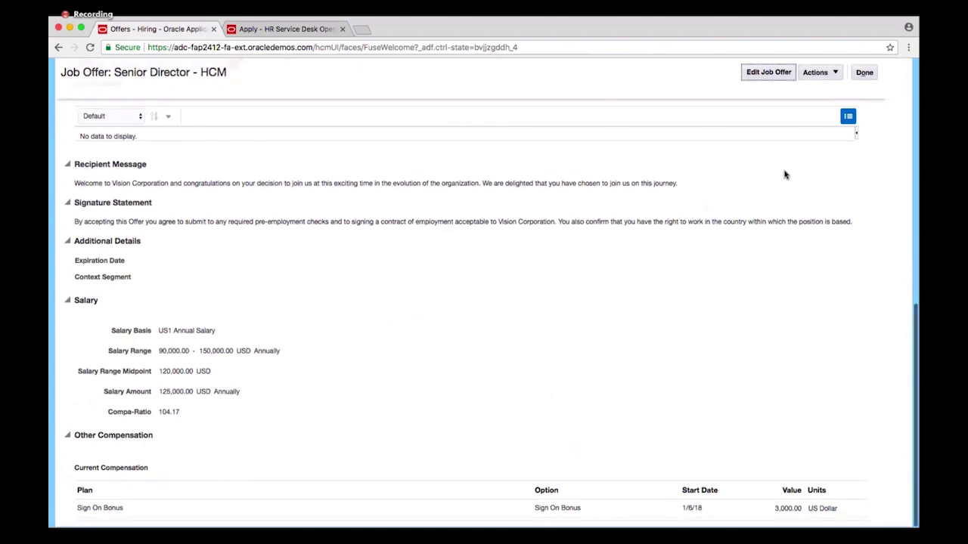
left_click(780, 76)
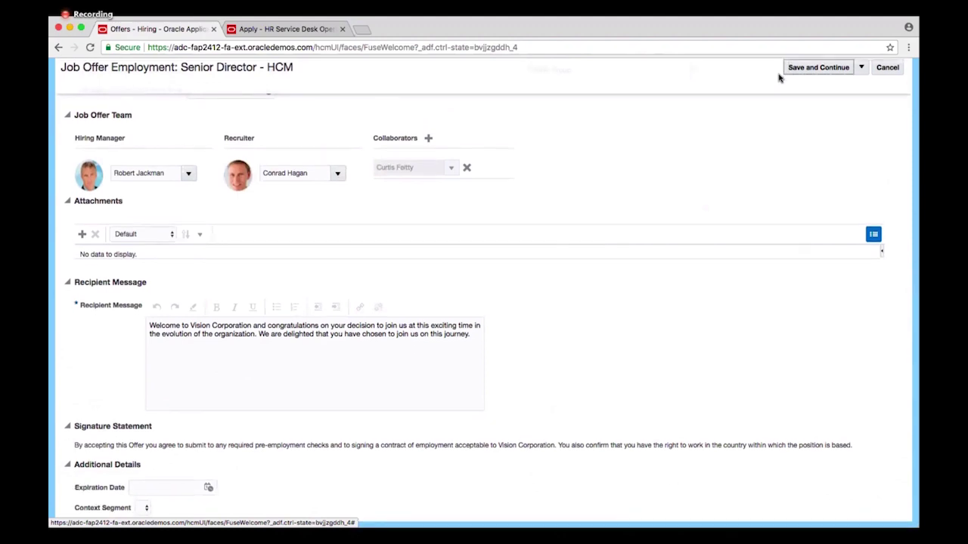
scroll(769, 215, "up", 10)
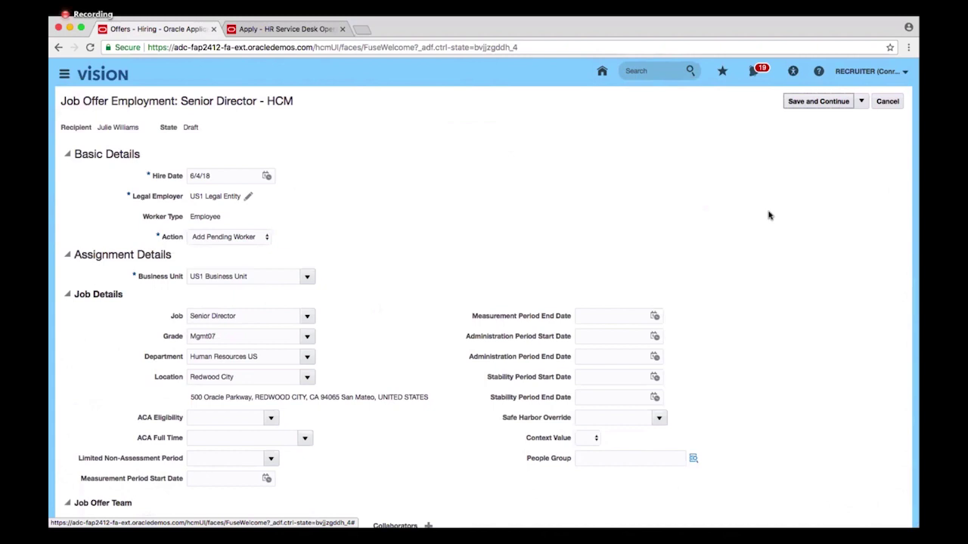
- Save the offer's employment details, continue to compensation, and check the plans available for an additional award without adding one
left_click(828, 103)
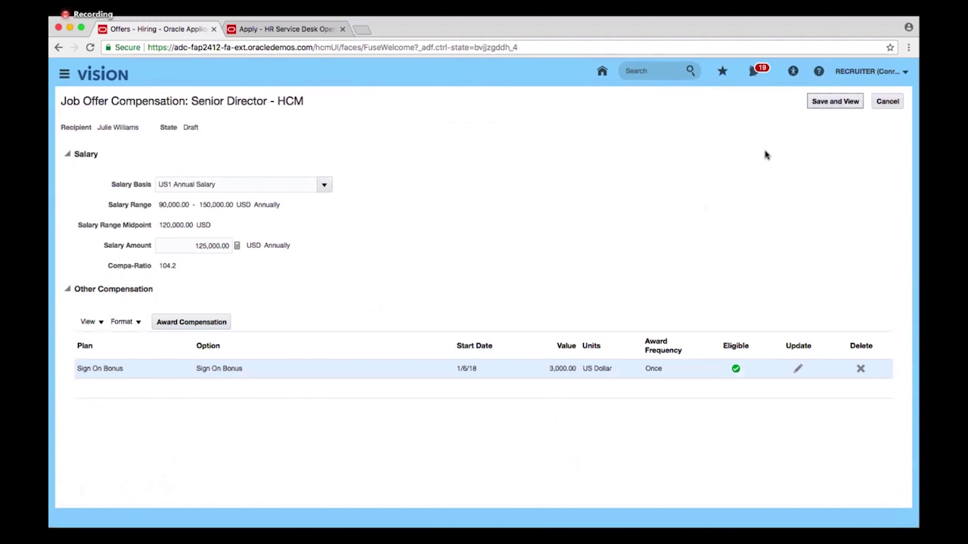
left_click(208, 324)
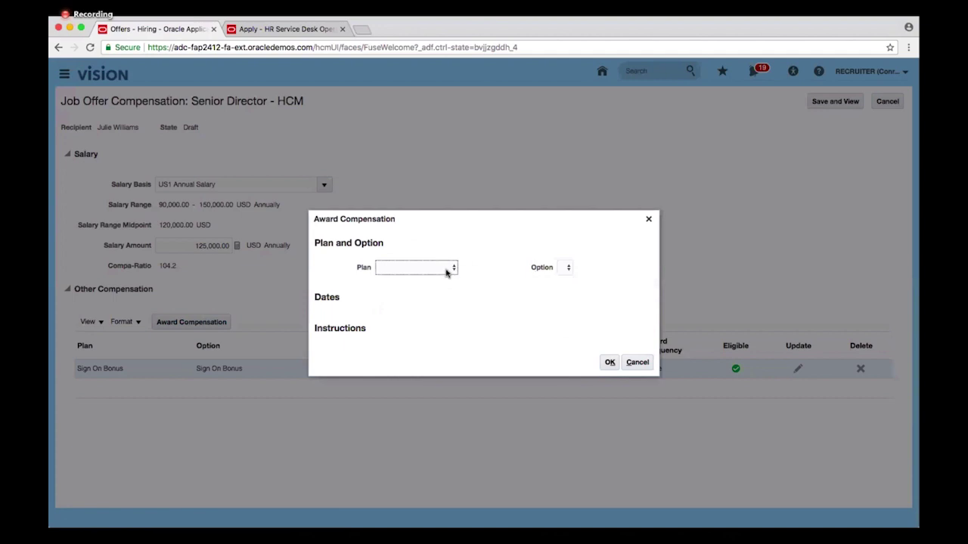
left_click(447, 271)
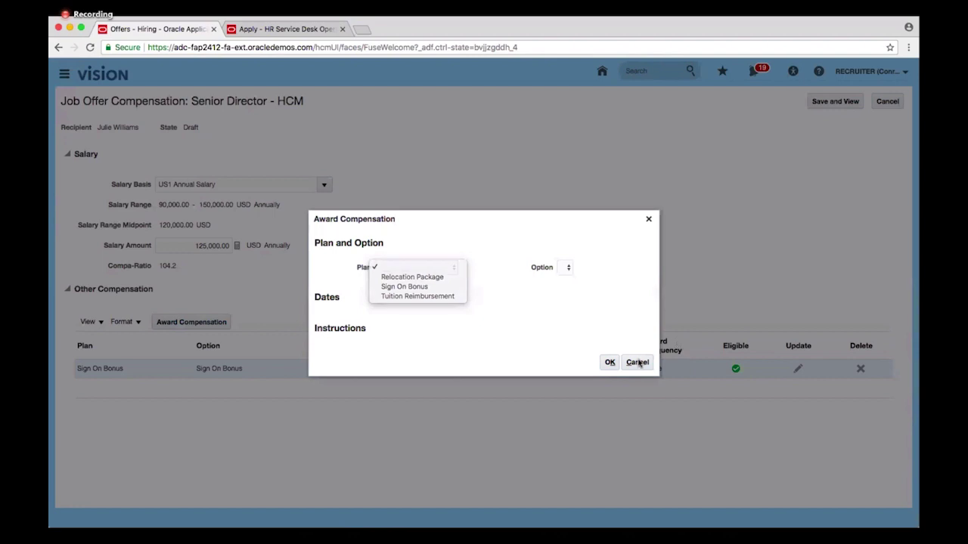
left_click(639, 364)
left_click(639, 364)
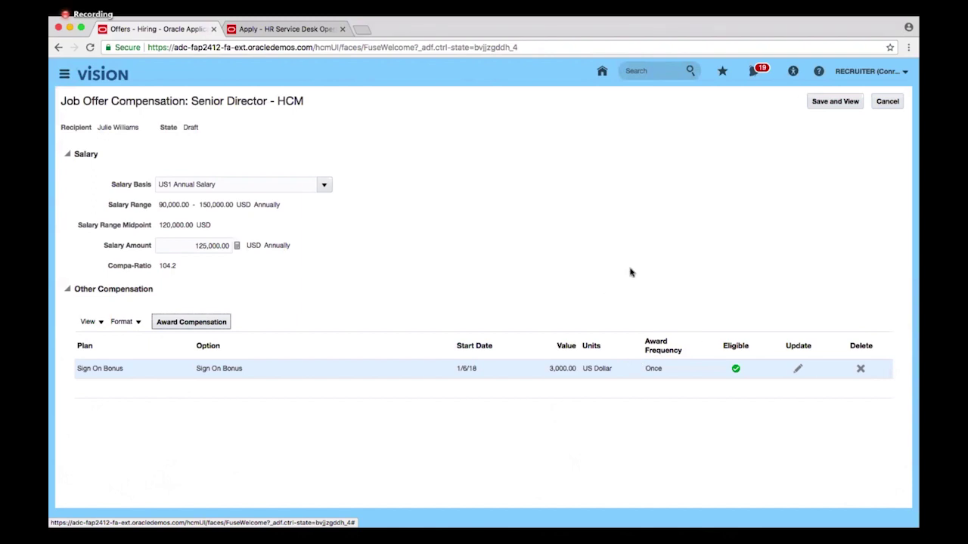
- Save the Senior Director - HCM offer's compensation and close the offer
left_click(889, 106)
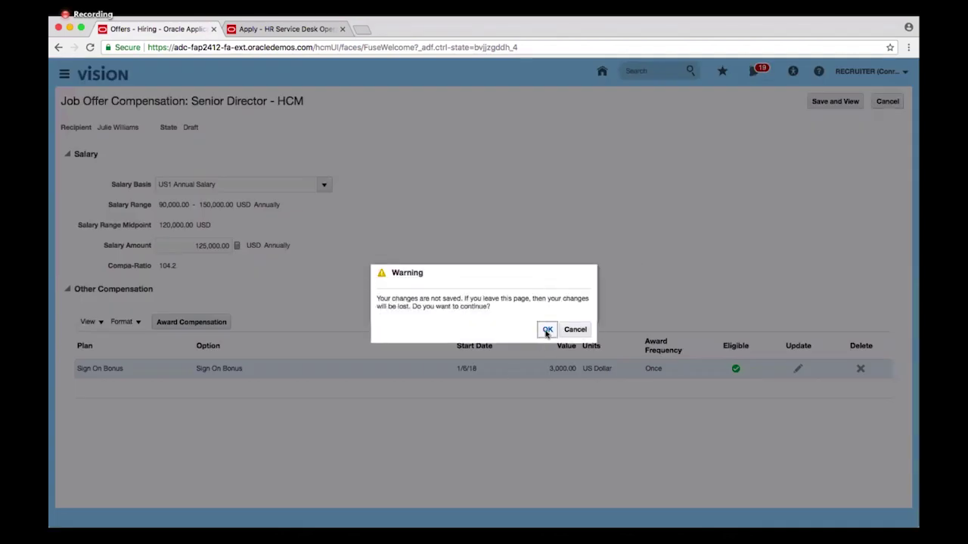
left_click(572, 330)
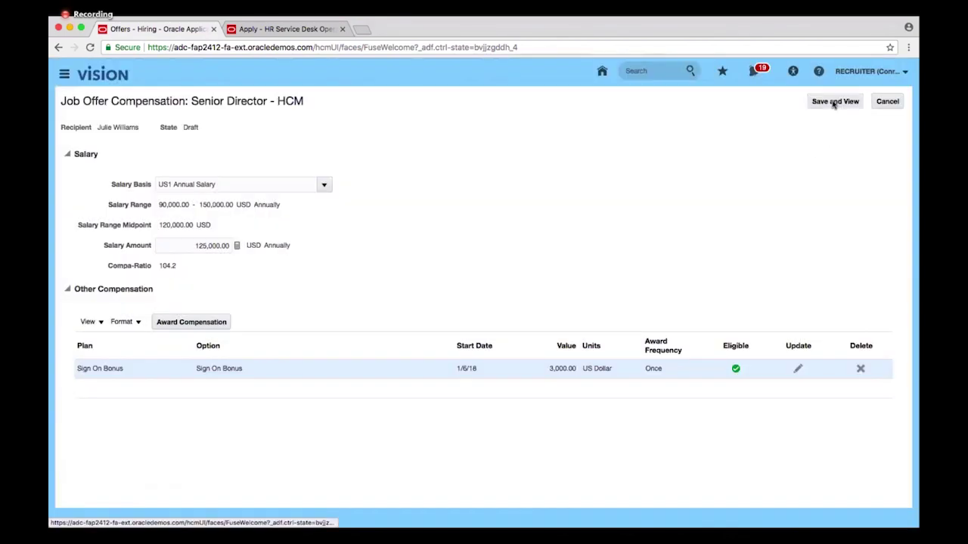
left_click(834, 104)
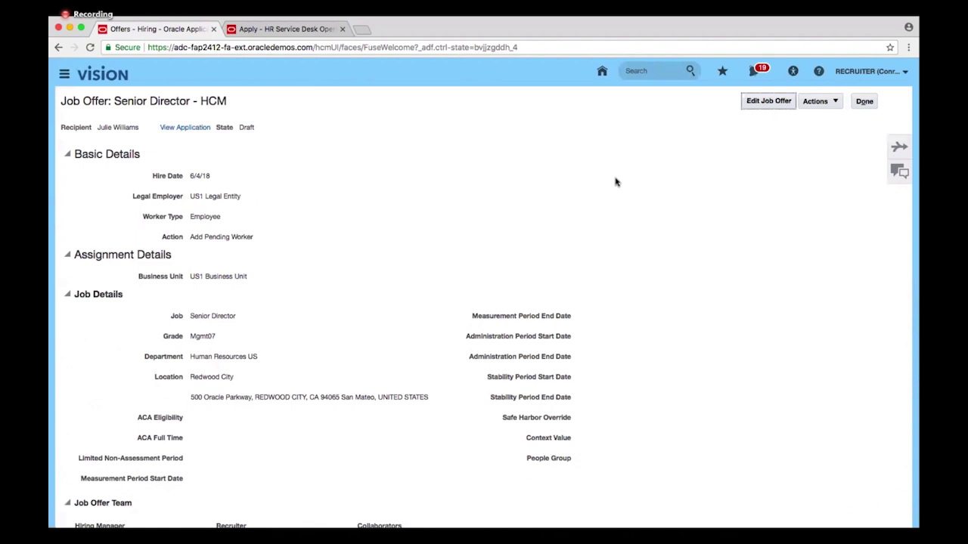
left_click(864, 101)
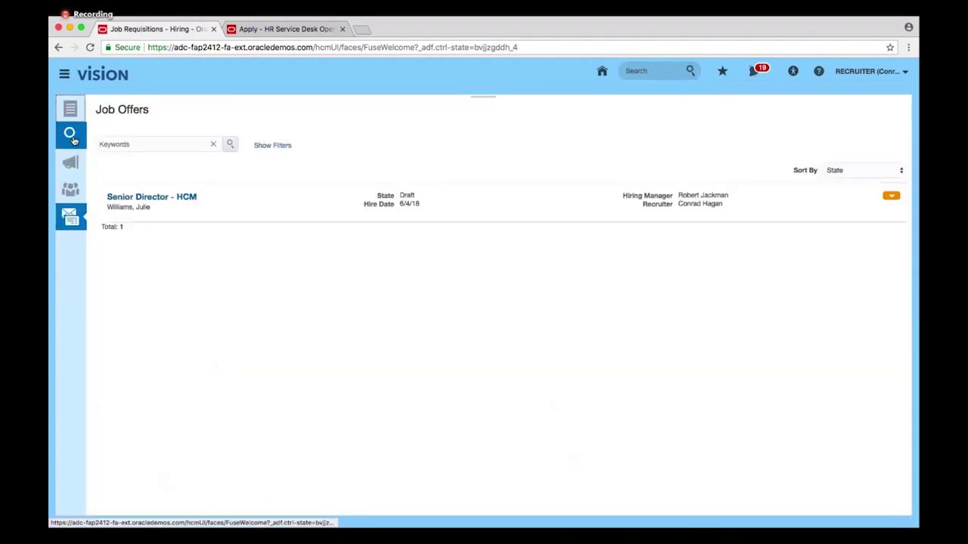
- Run a candidate search without keywords and show the filters for the results
left_click(69, 136)
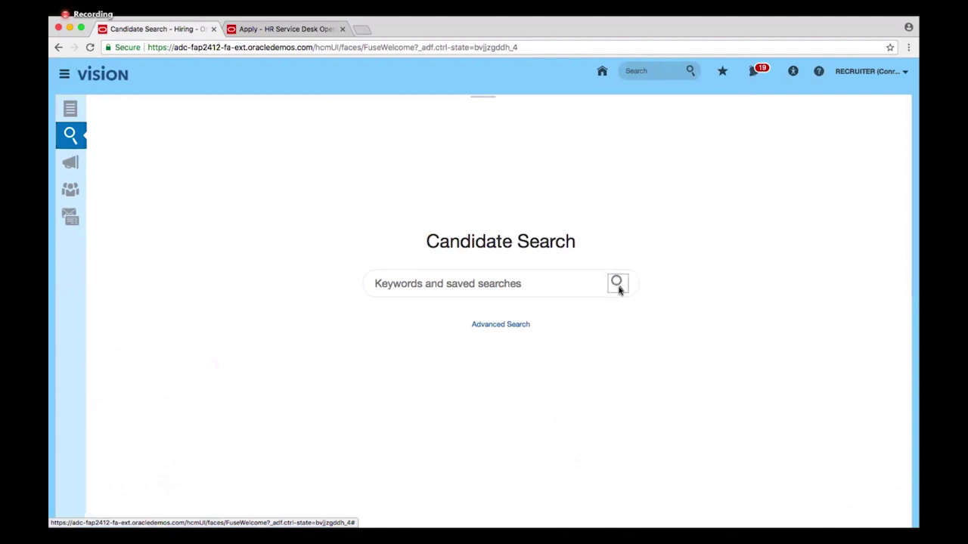
left_click(585, 277)
left_click(617, 282)
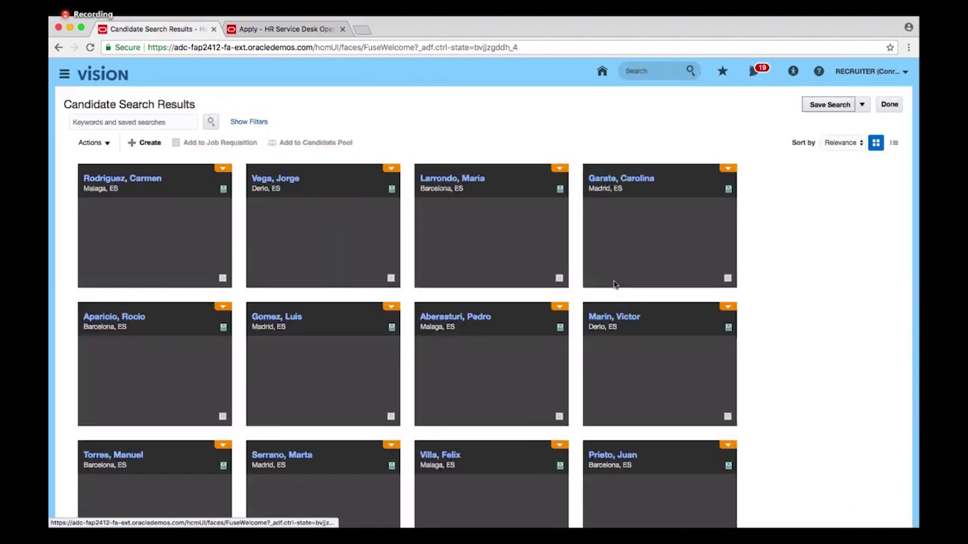
left_click(254, 122)
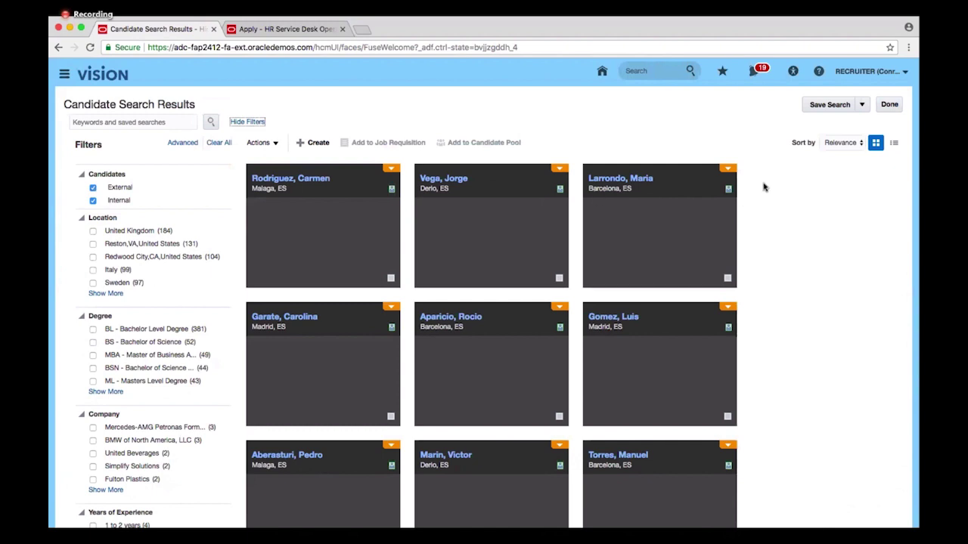
- Check the actions available for the third candidate in the results' first row, and close the search results
left_click(728, 169)
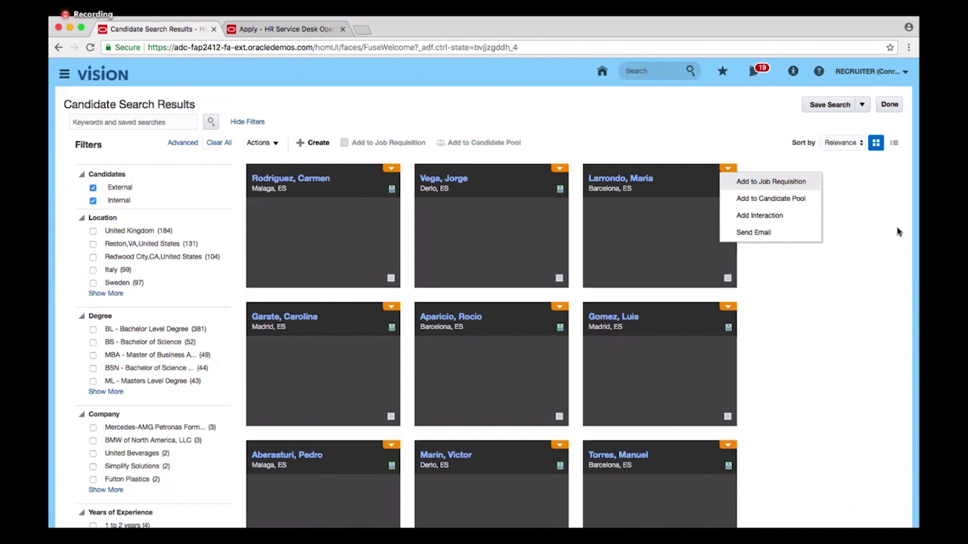
left_click(864, 240)
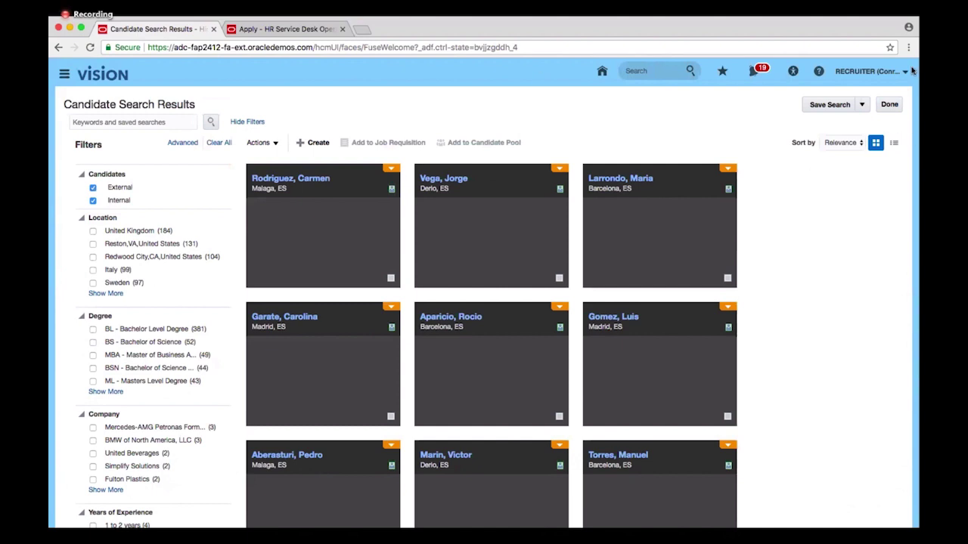
left_click(889, 104)
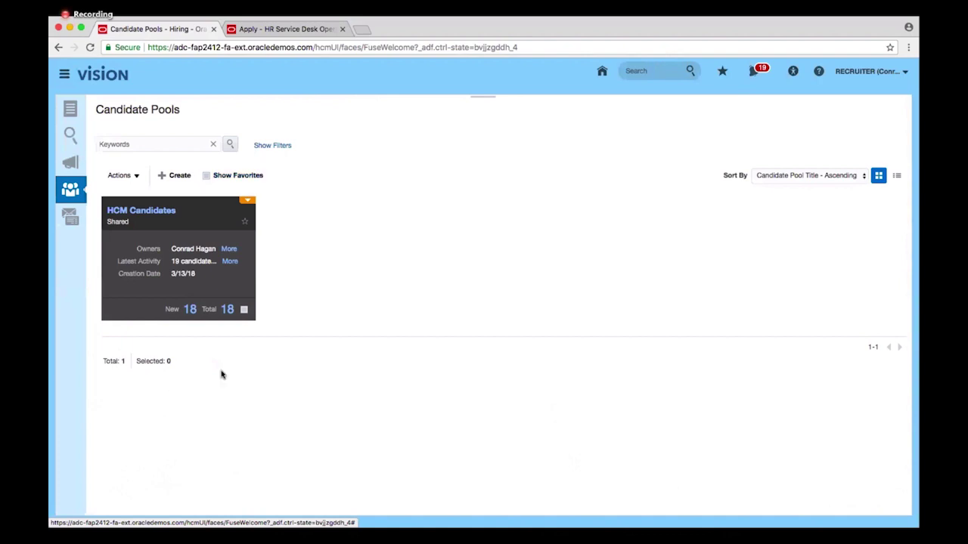
- In the HCM Candidates pool, update the Payroll Clerk candidate's phase to Reviewed and state to Meets Qualifications
left_click(230, 316)
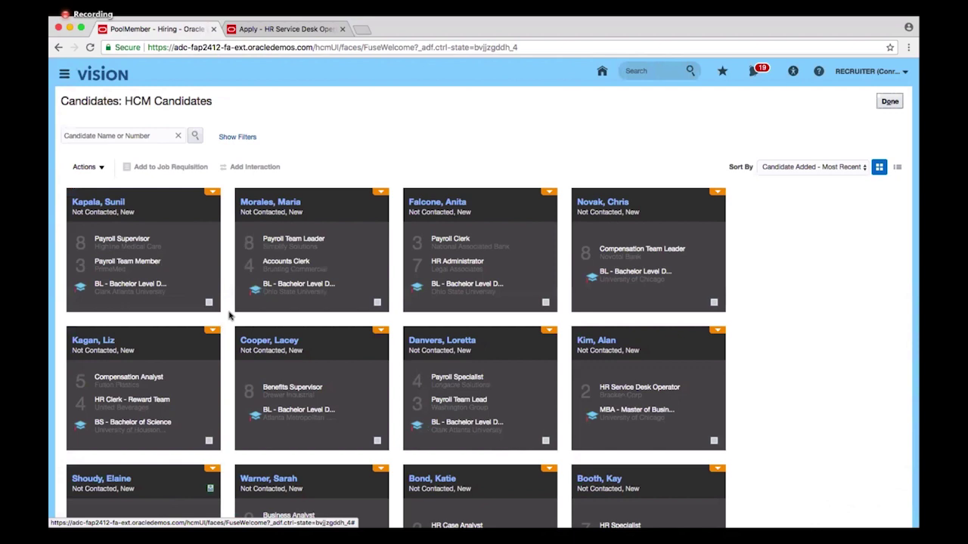
left_click(549, 192)
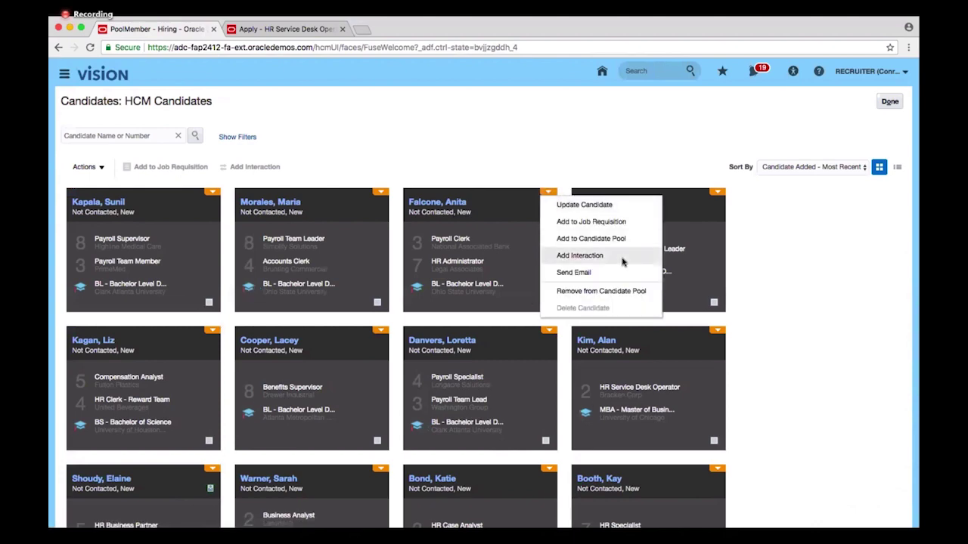
left_click(616, 209)
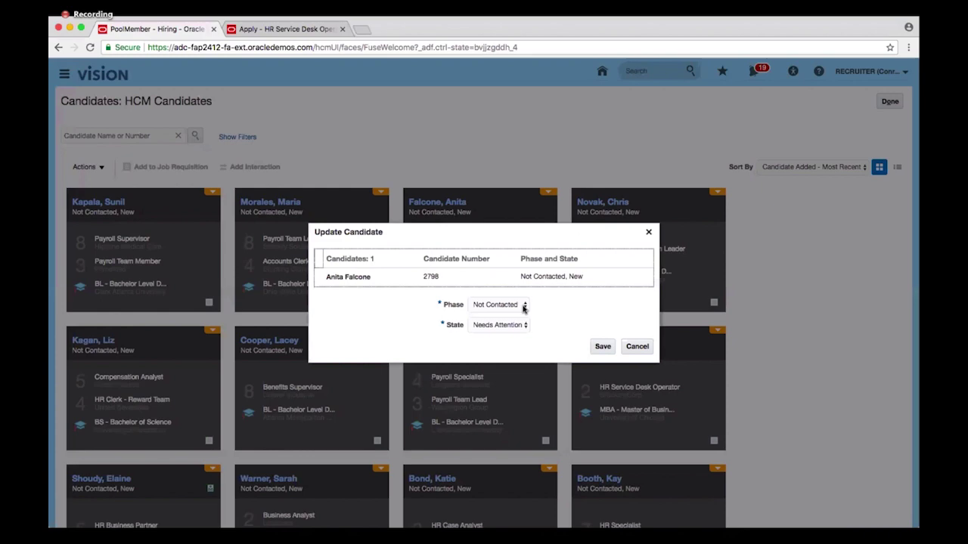
left_click(520, 306)
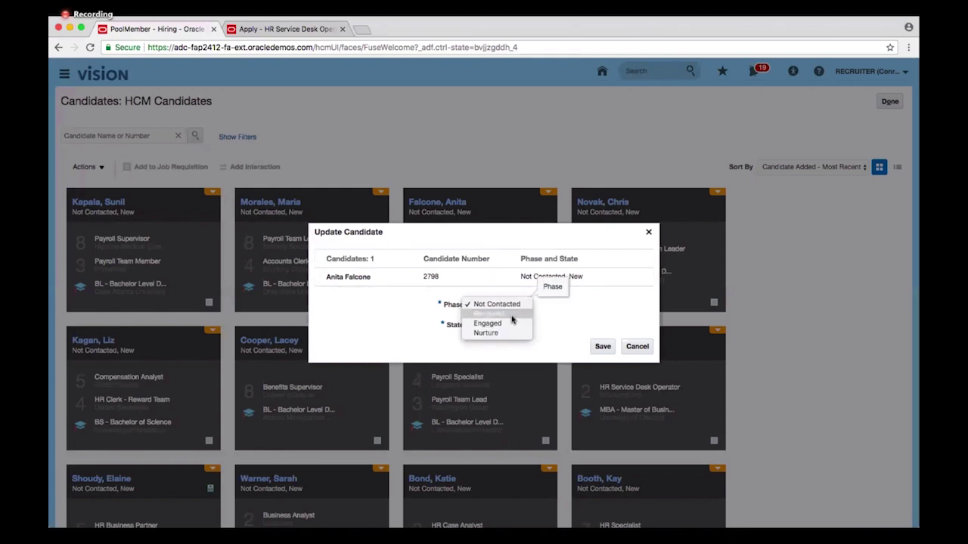
left_click(512, 315)
left_click(521, 325)
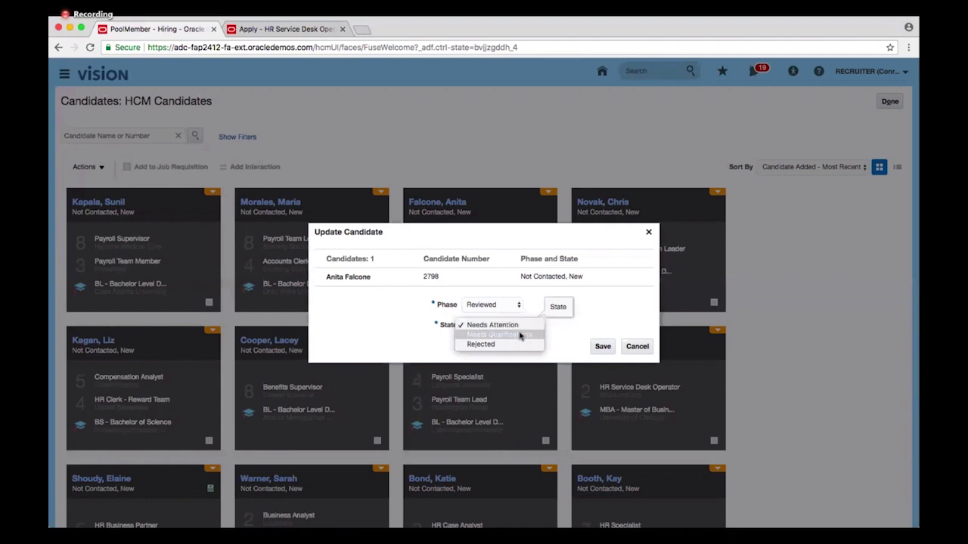
left_click(519, 335)
left_click(602, 347)
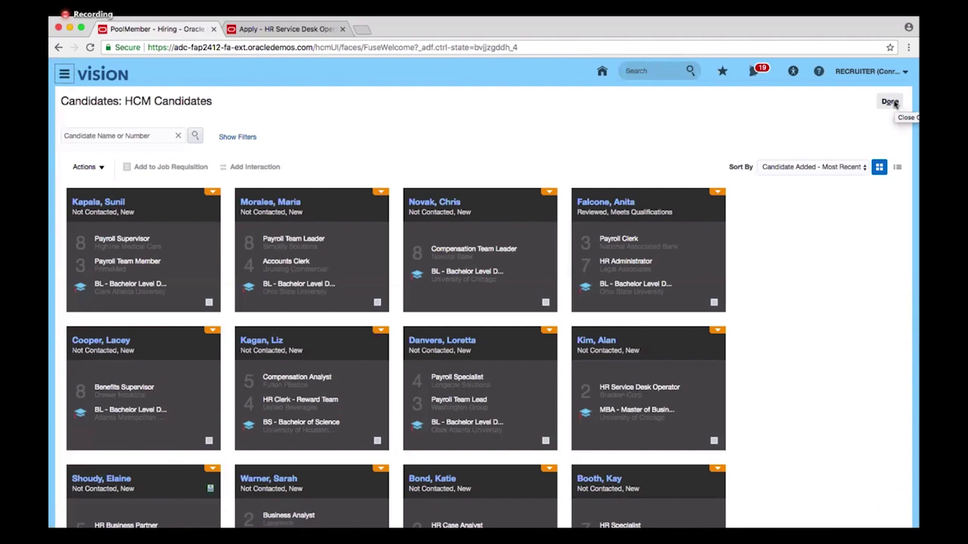
- Show the candidate pool's filters and look through the options for personalizing them, leaving the selection as it is
left_click(240, 140)
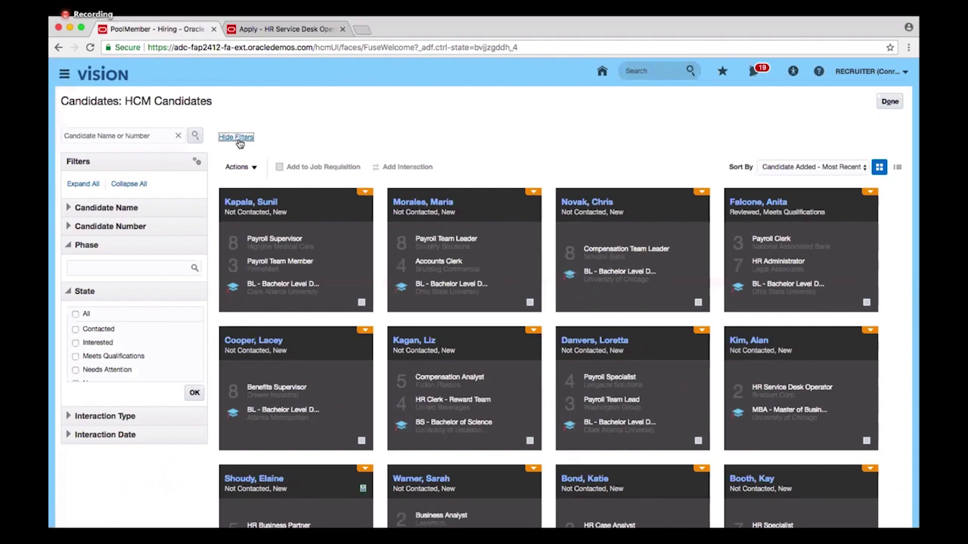
left_click(197, 163)
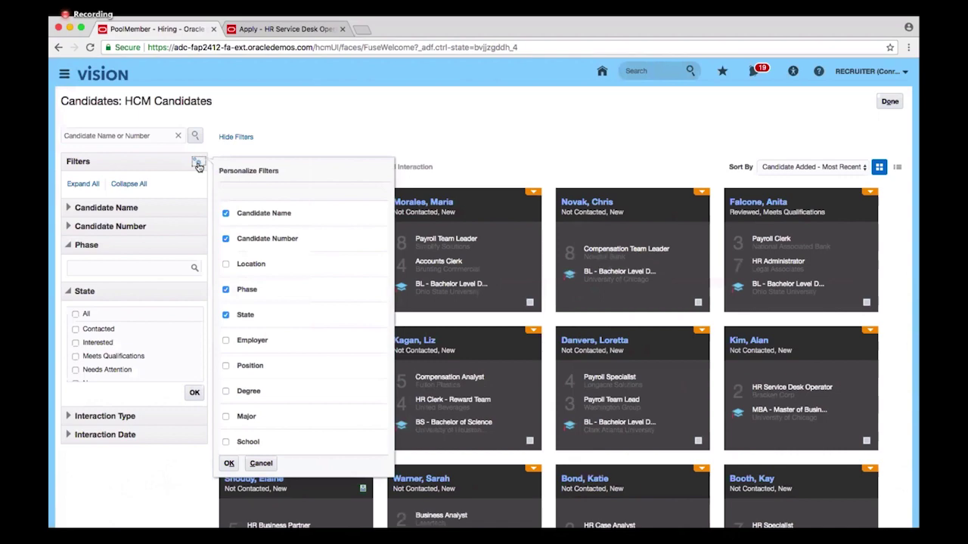
left_click(347, 137)
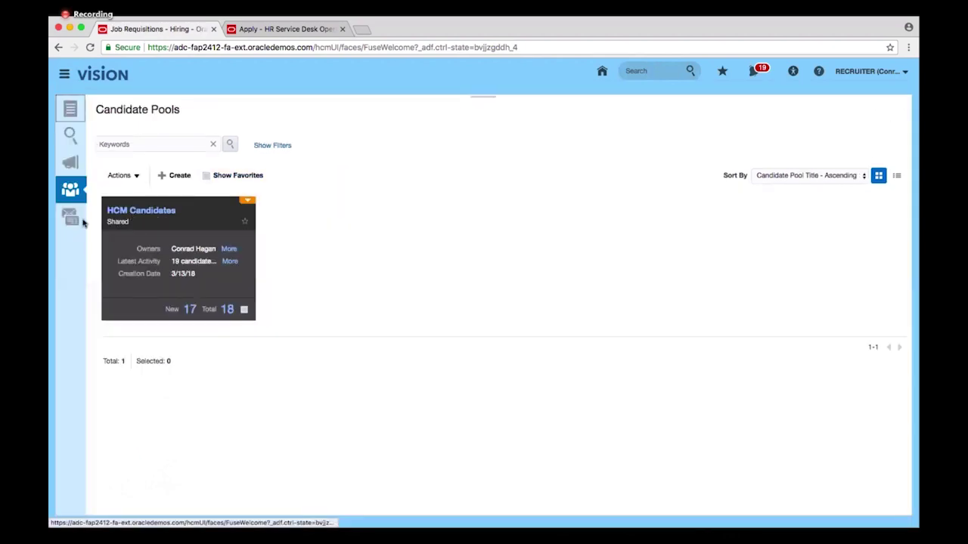
- Open the Atlanta HCM jobs campaign and review its overview metrics and email list
left_click(72, 165)
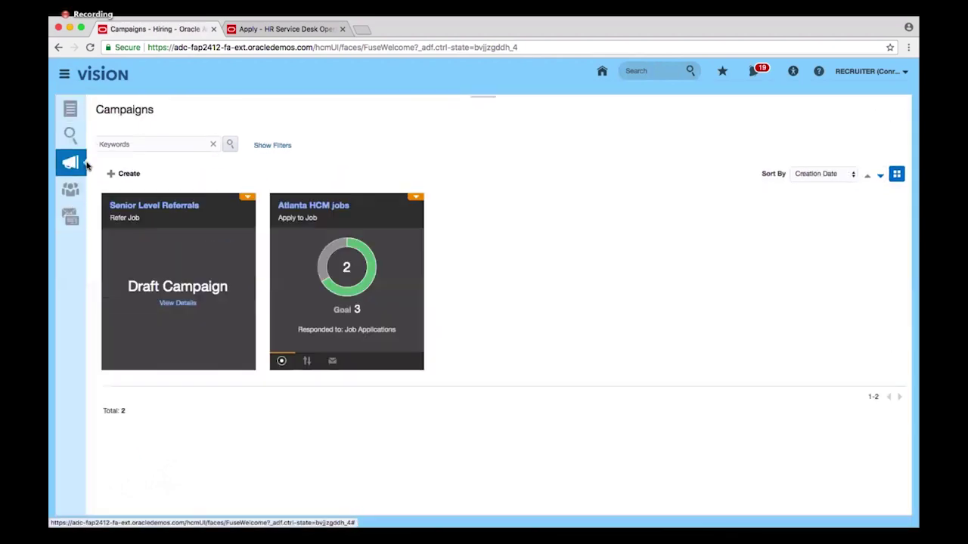
left_click(333, 209)
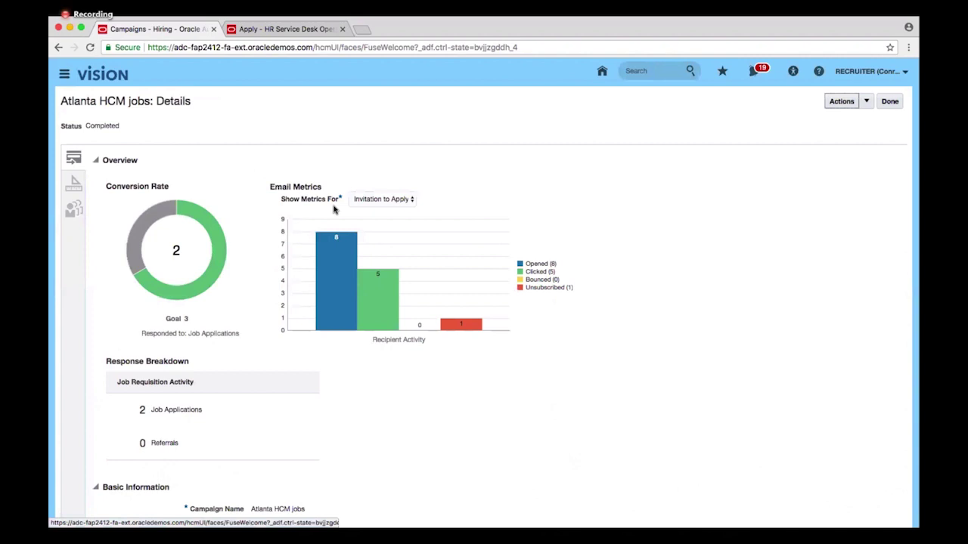
left_click(74, 183)
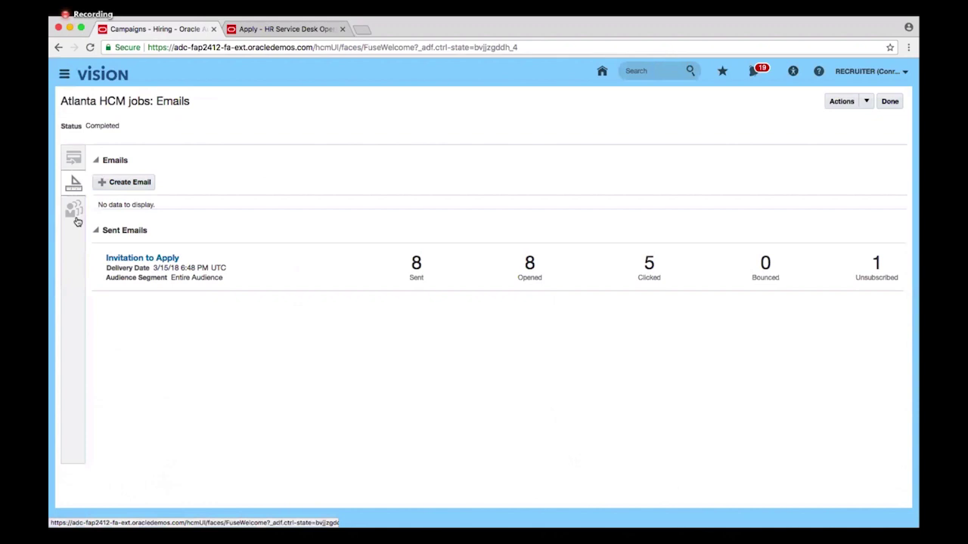
- Open the campaign's sent Invitation to Apply email and read through its content
left_click(153, 260)
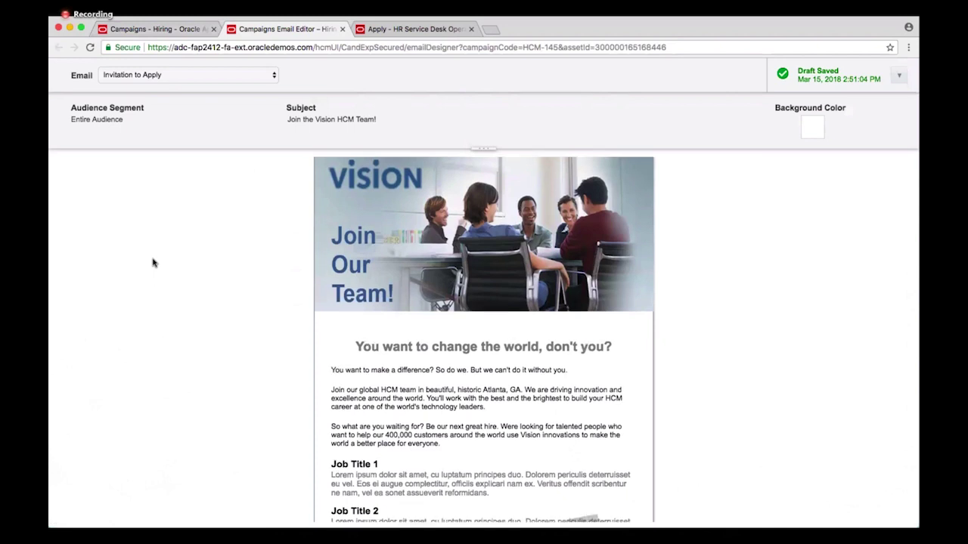
scroll(152, 262, "down", 3)
scroll(152, 261, "up", 3)
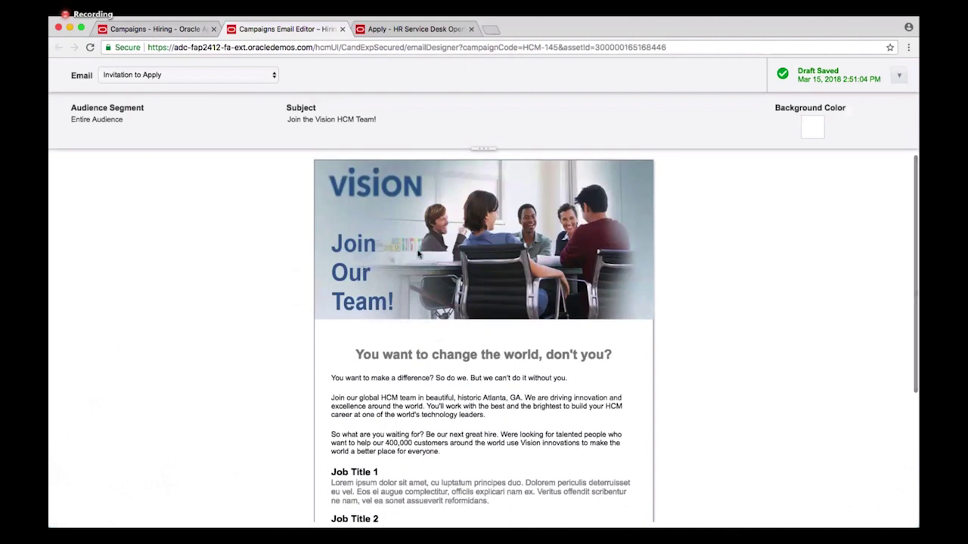
scroll(442, 391, "down", 4)
scroll(442, 390, "down", 1)
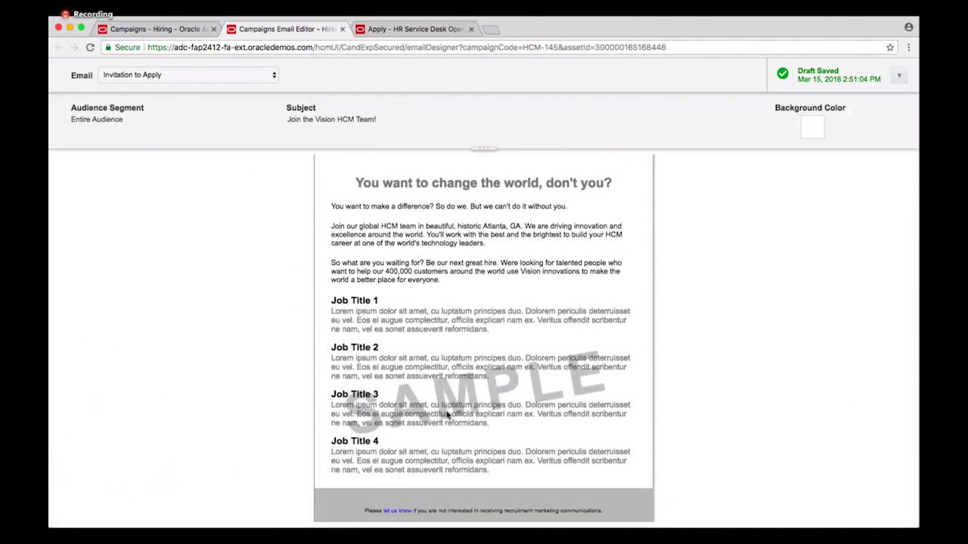
scroll(756, 430, "up", 4)
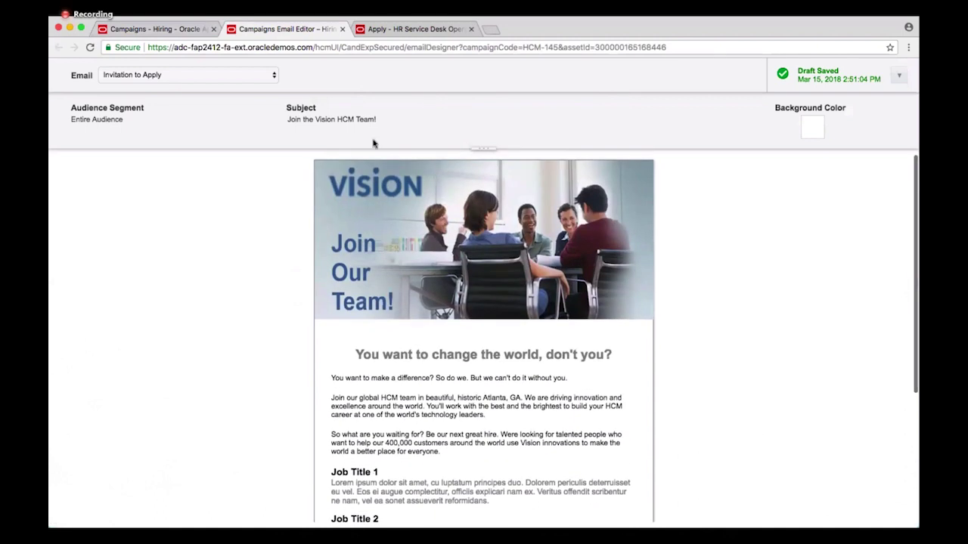
- Return to the Atlanta HCM jobs campaign, review its audience, and close the campaign
left_click(184, 28)
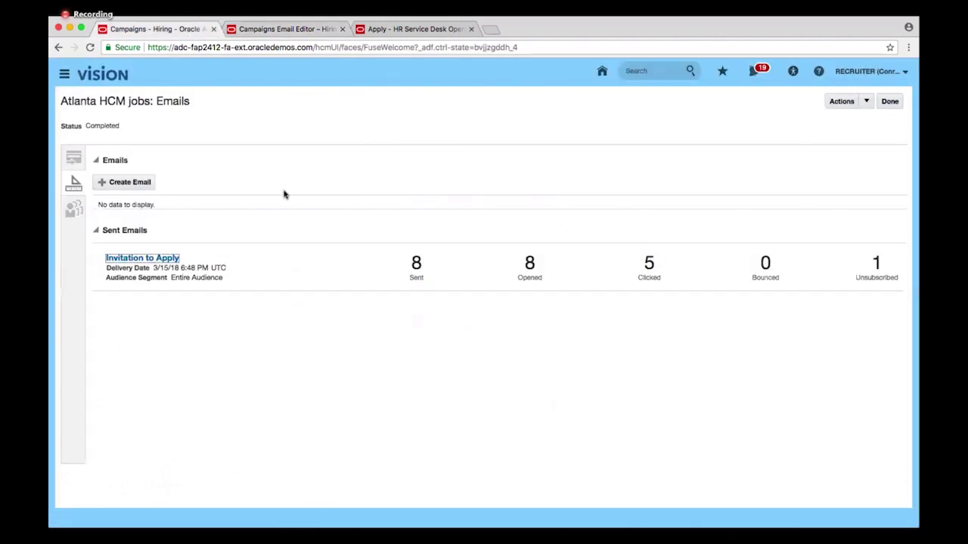
left_click(79, 208)
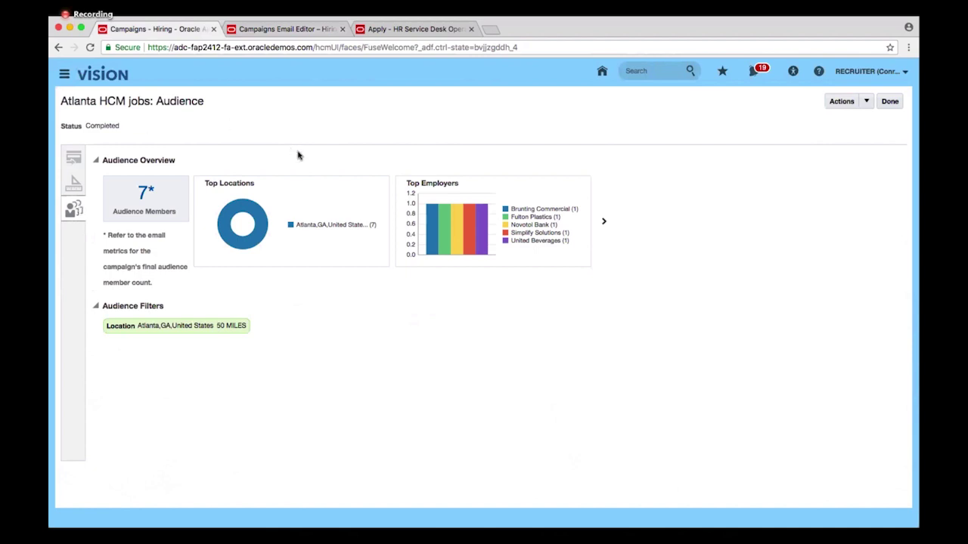
left_click(890, 103)
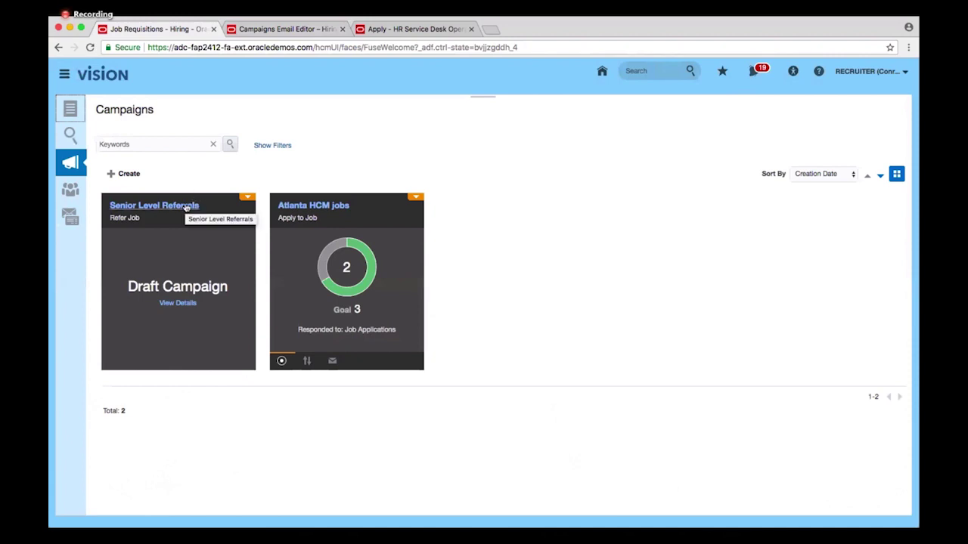
- Review the Senior Level Referrals draft campaign's audience and emails, and open its Referral email in the editor
left_click(187, 206)
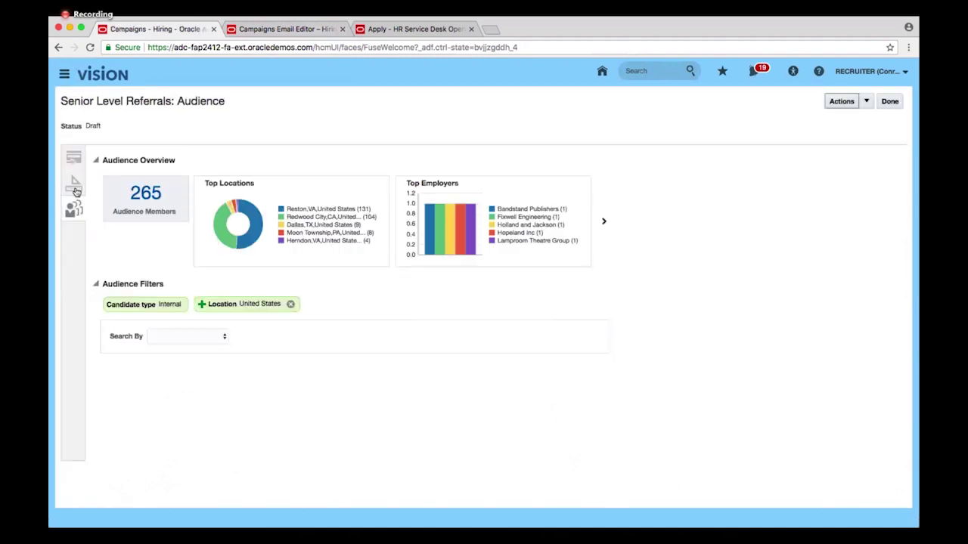
left_click(76, 186)
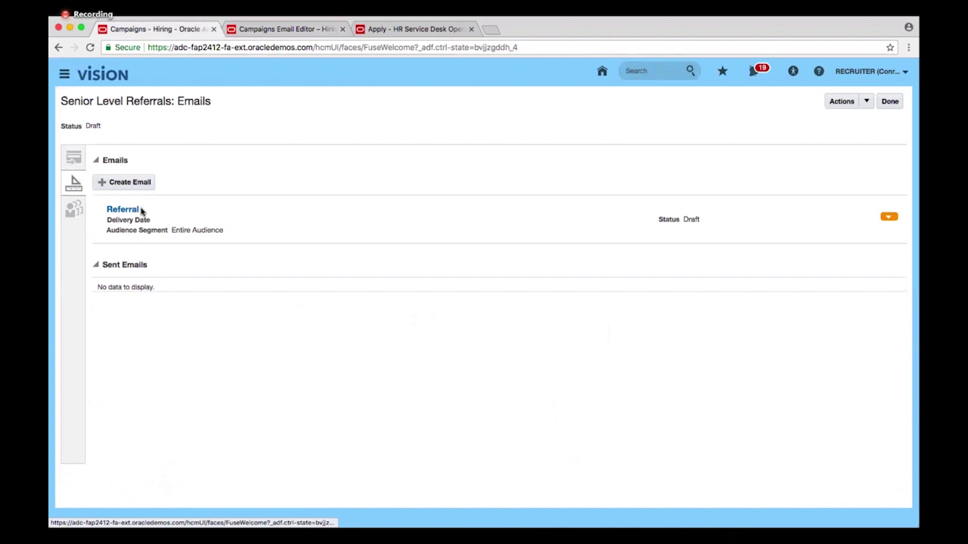
left_click(134, 213)
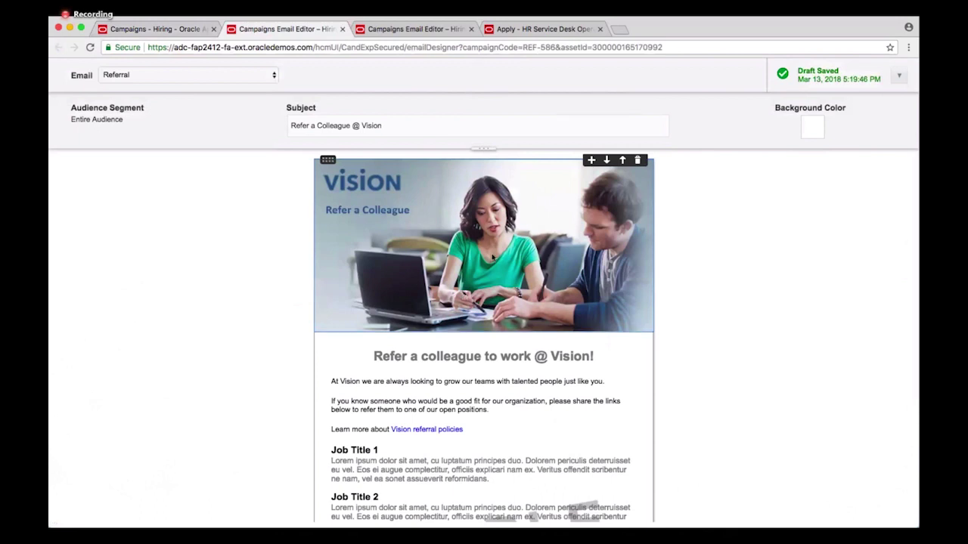
- Check the Referral email's banner image settings without changing them, and bring up the element types that can be added at the headline
left_click(492, 258)
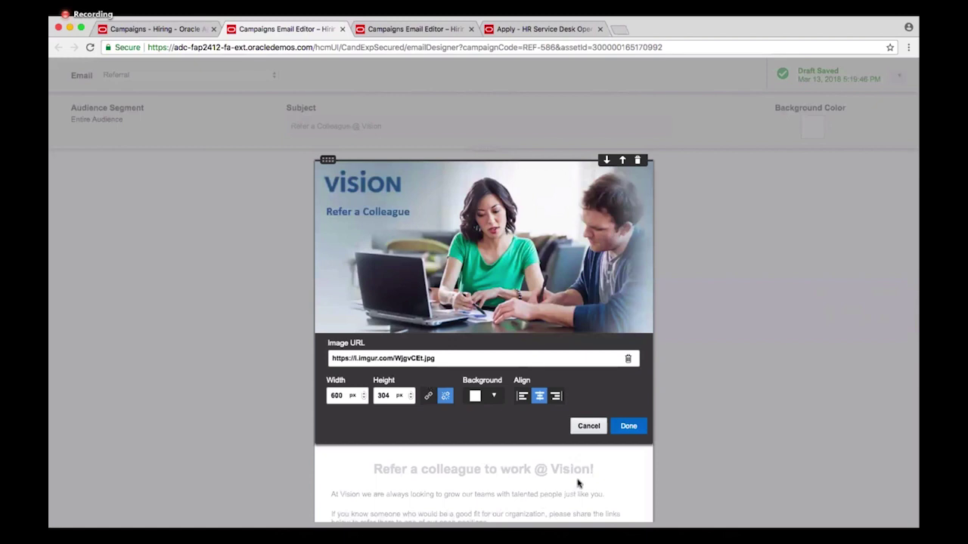
left_click(580, 428)
mouse_move(566, 358)
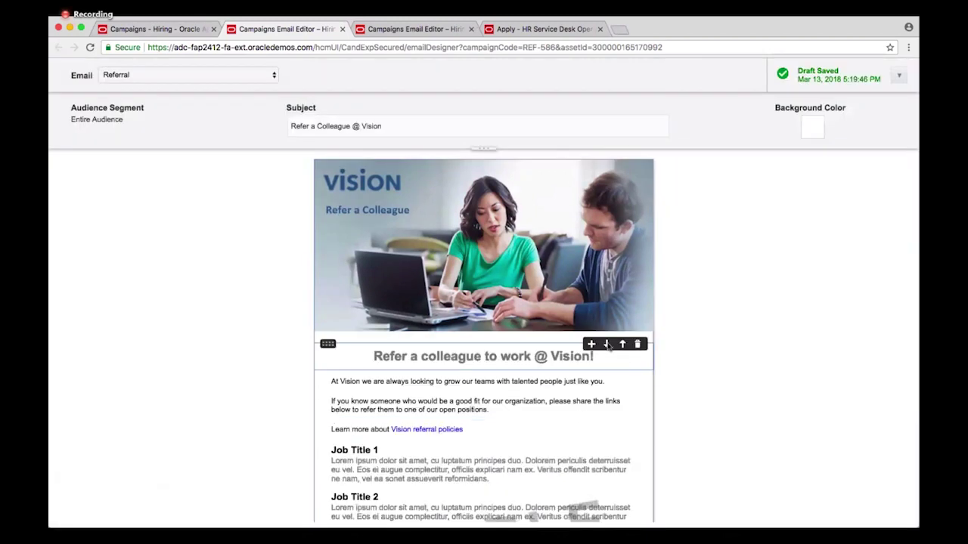
left_click(591, 344)
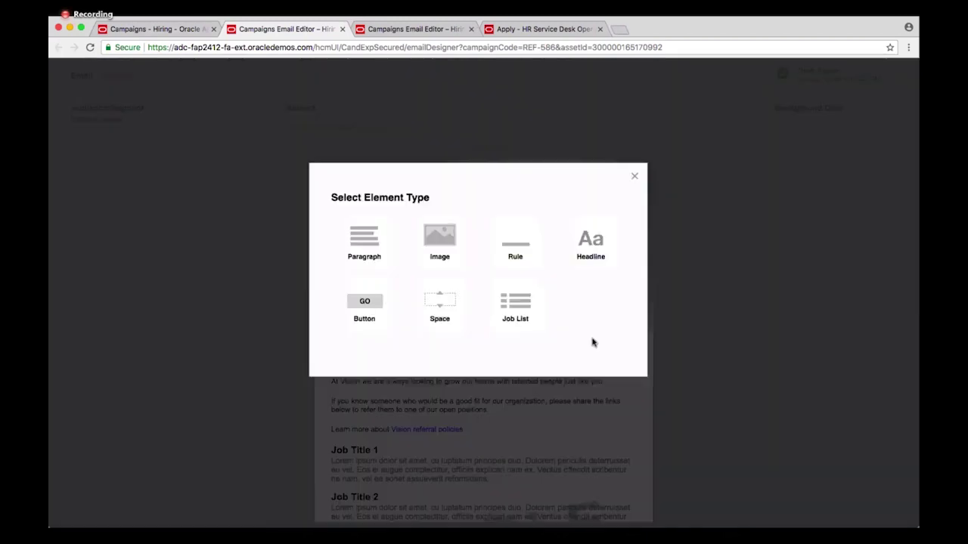